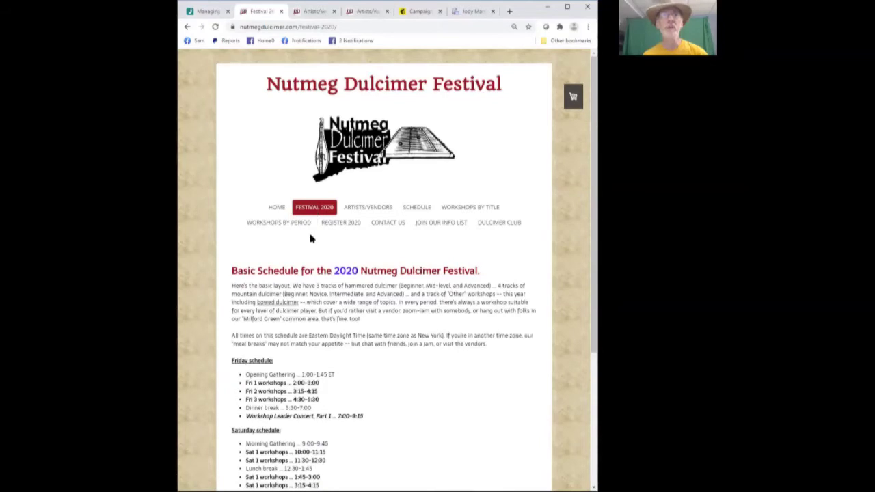
Review the basic Friday, Saturday and Sunday schedule on the Festival 2020 page, highlighting the Sunday Workshop Leader Concert.
{"action": "scroll", "coordinate": [314, 232], "scroll_direction": "down", "scroll_amount": 2}
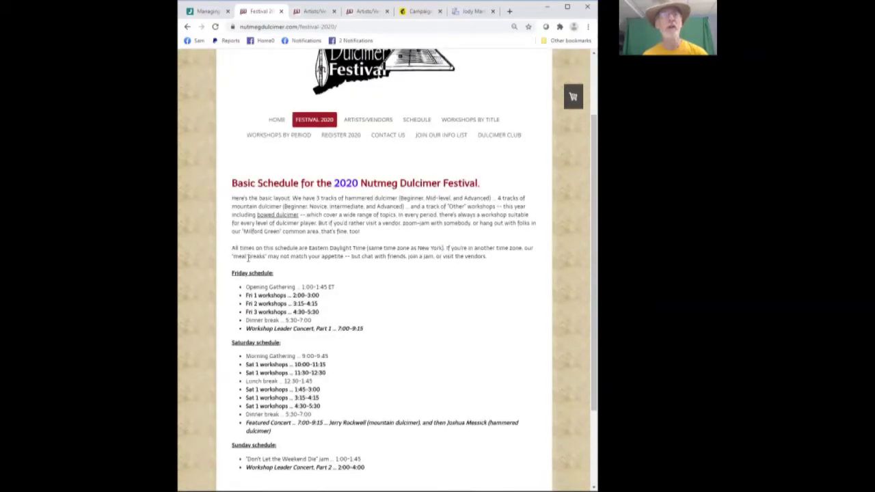
{"action": "left_click_drag", "start_coordinate": [222, 280], "coordinate": [337, 444]}
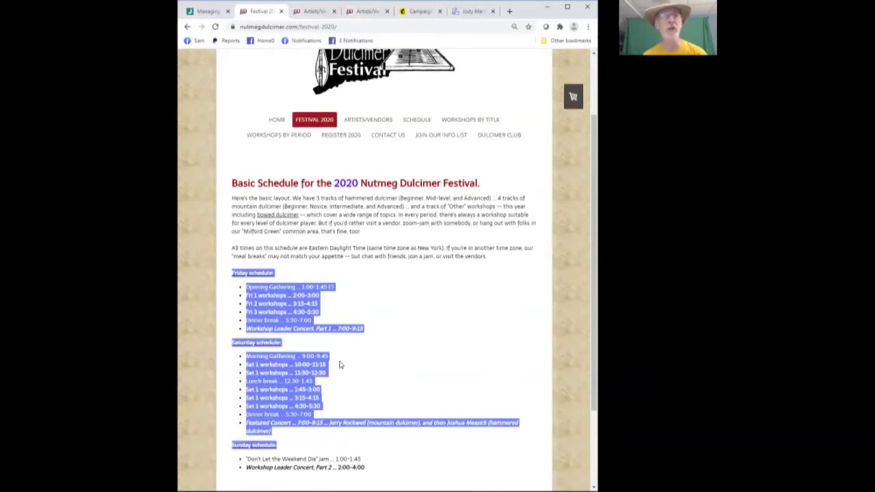
{"action": "left_click", "coordinate": [274, 404]}
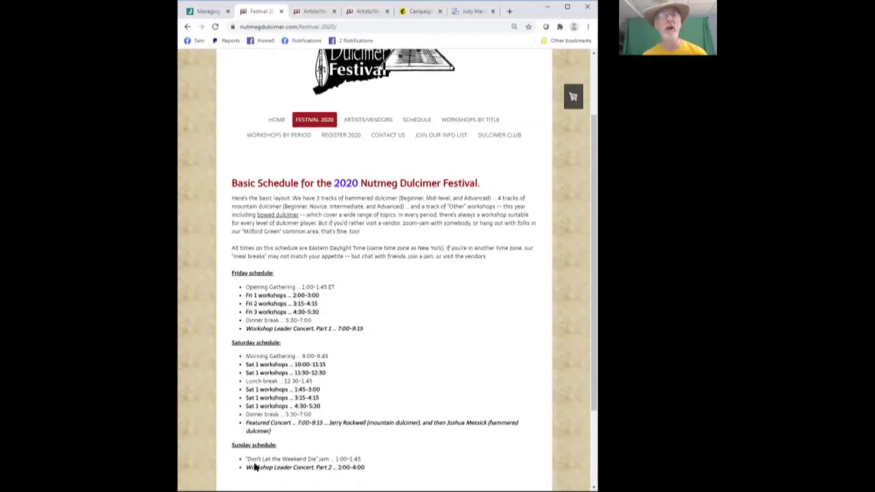
{"action": "left_click_drag", "start_coordinate": [246, 468], "coordinate": [380, 468]}
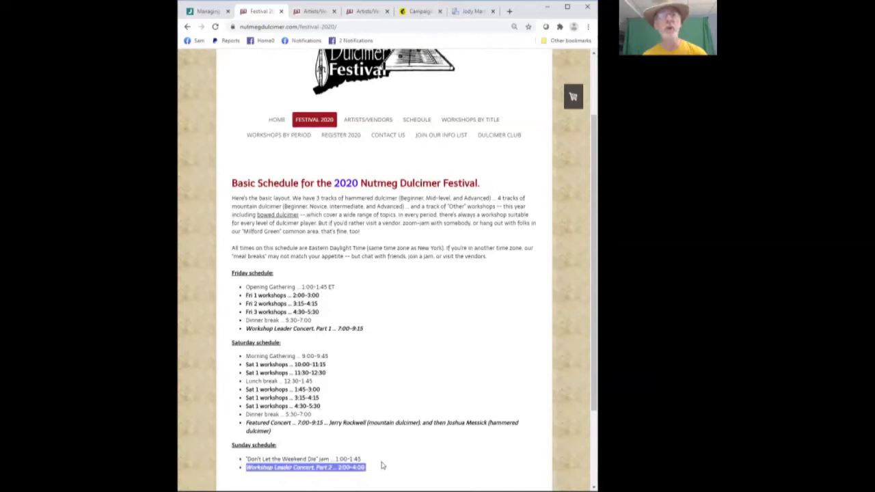
{"action": "left_click", "coordinate": [383, 463]}
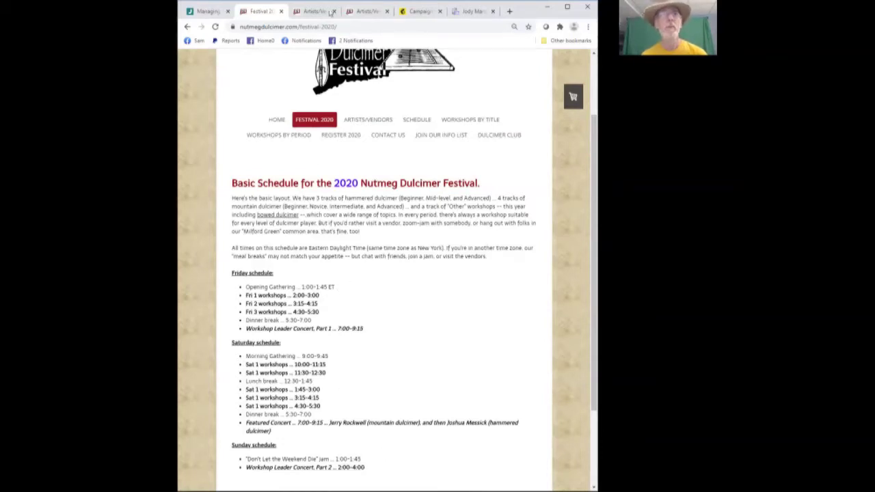
Open the Artists/Vendors page and look through the featured and other artists' biographies and workshop lists.
{"action": "left_click", "coordinate": [359, 122]}
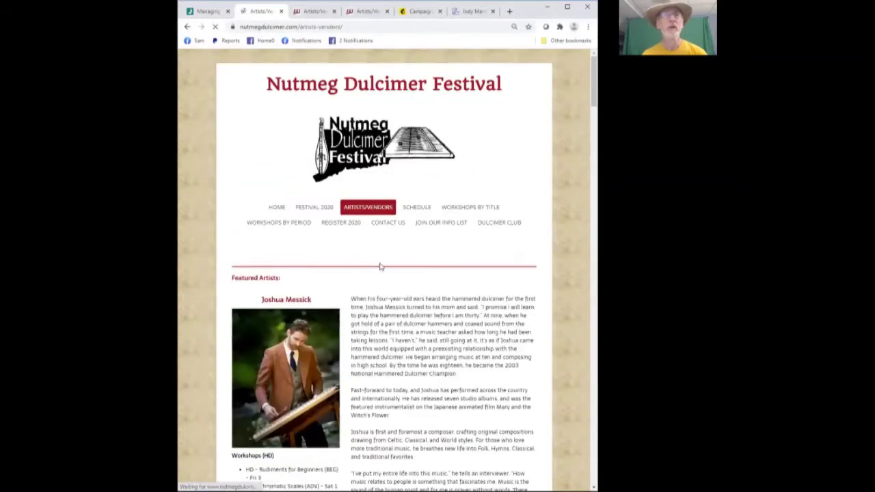
{"action": "scroll", "coordinate": [384, 244], "scroll_direction": "down", "scroll_amount": 5}
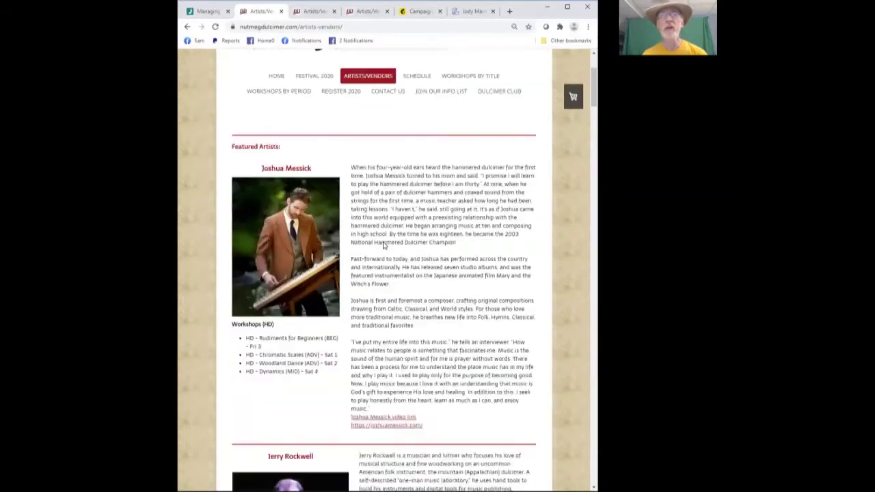
{"action": "scroll", "coordinate": [383, 244], "scroll_direction": "down", "scroll_amount": 12}
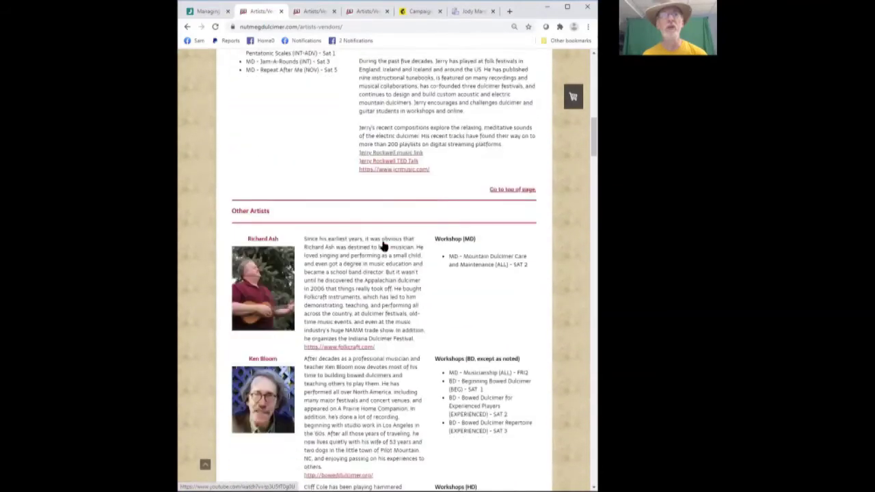
{"action": "scroll", "coordinate": [383, 242], "scroll_direction": "down", "scroll_amount": 5}
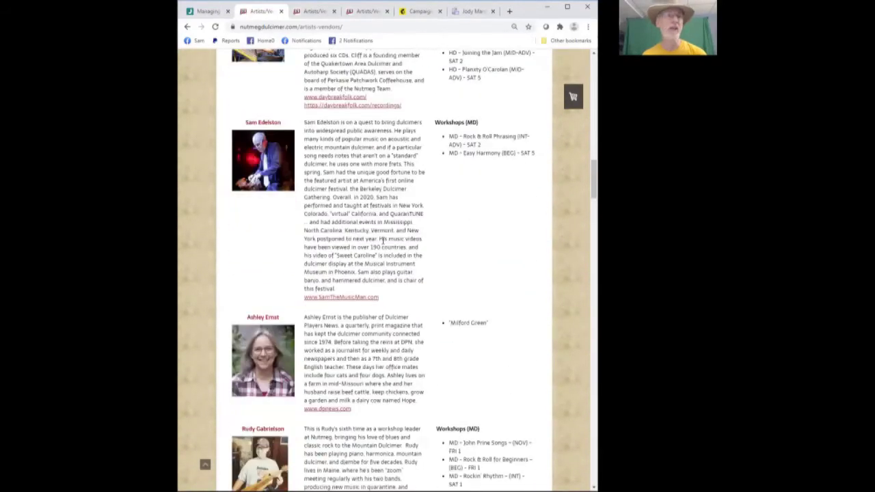
{"action": "scroll", "coordinate": [383, 241], "scroll_direction": "down", "scroll_amount": 4}
{"action": "scroll", "coordinate": [383, 240], "scroll_direction": "up", "scroll_amount": 10}
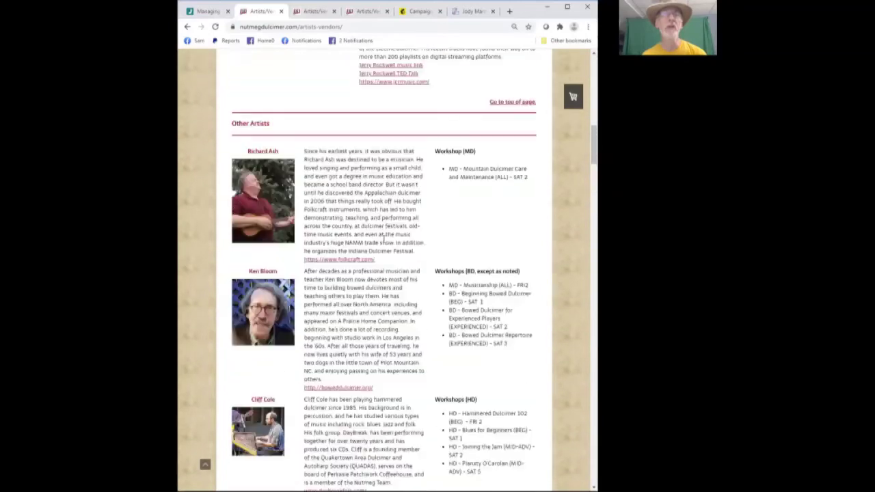
{"action": "scroll", "coordinate": [384, 240], "scroll_direction": "up", "scroll_amount": 15}
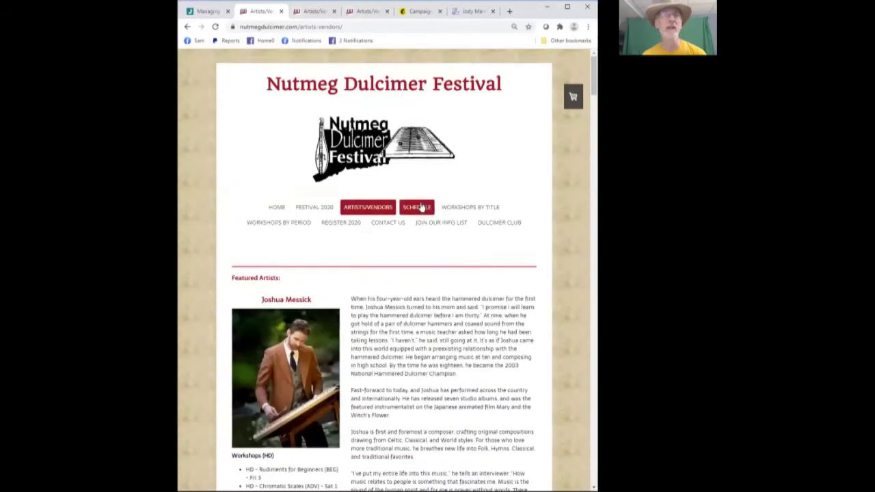
Open the Schedule page and examine the Friday and Saturday periods, highlighting the Opening Gathering and its time-zone start times.
{"action": "left_click", "coordinate": [421, 209]}
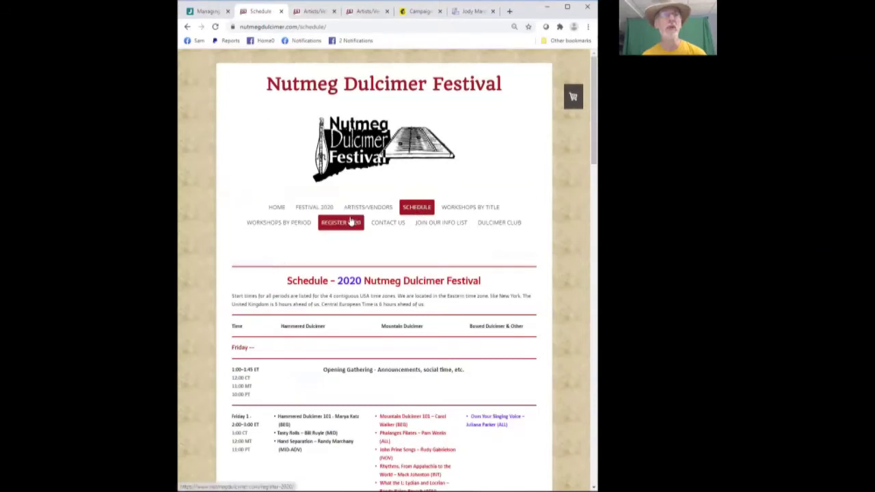
{"action": "scroll", "coordinate": [350, 220], "scroll_direction": "down", "scroll_amount": 4}
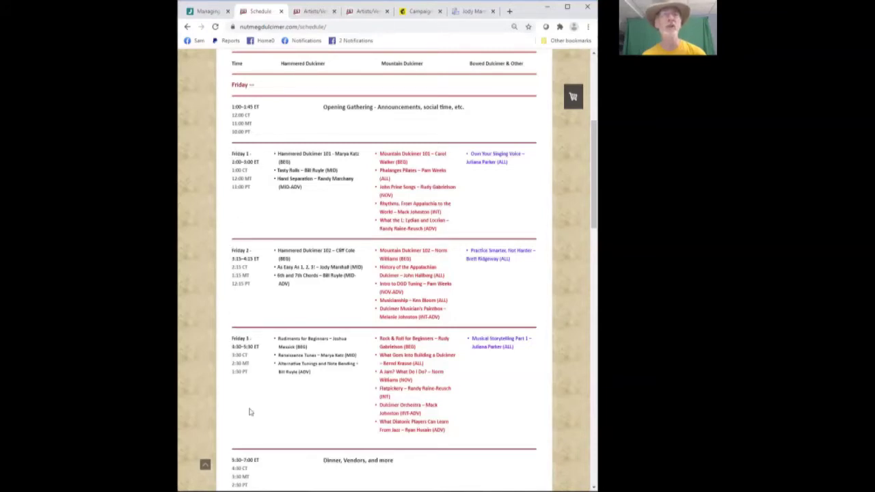
{"action": "scroll", "coordinate": [273, 414], "scroll_direction": "down", "scroll_amount": 5}
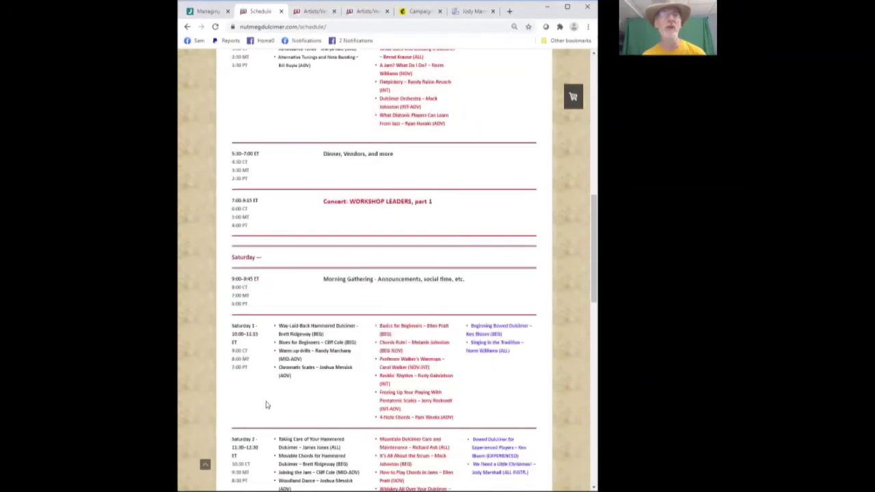
{"action": "scroll", "coordinate": [267, 400], "scroll_direction": "up", "scroll_amount": 5}
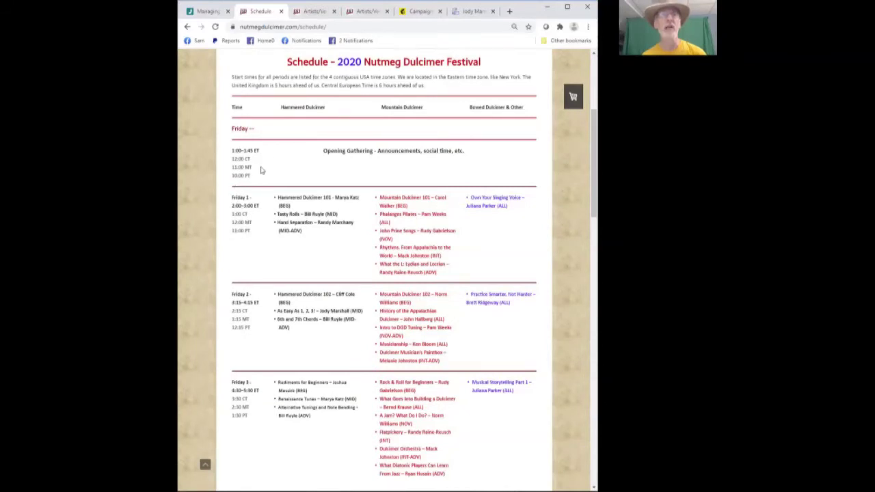
{"action": "left_click_drag", "start_coordinate": [312, 150], "coordinate": [337, 164]}
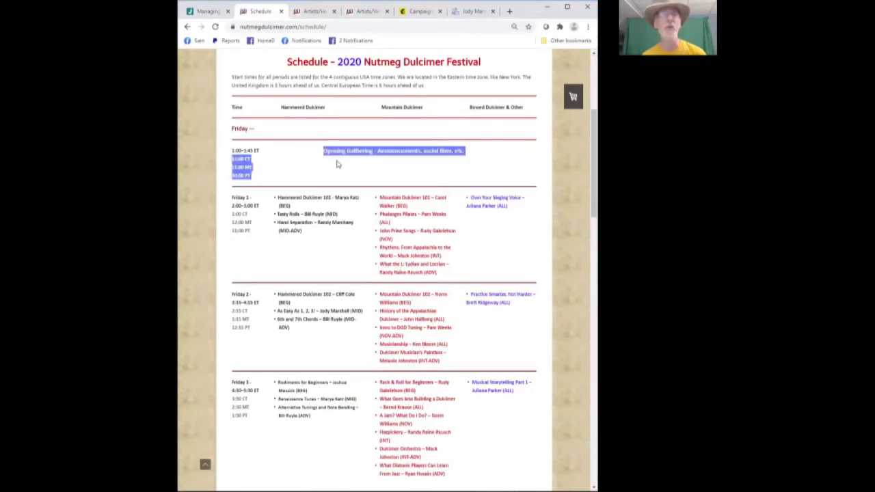
{"action": "left_click", "coordinate": [330, 162]}
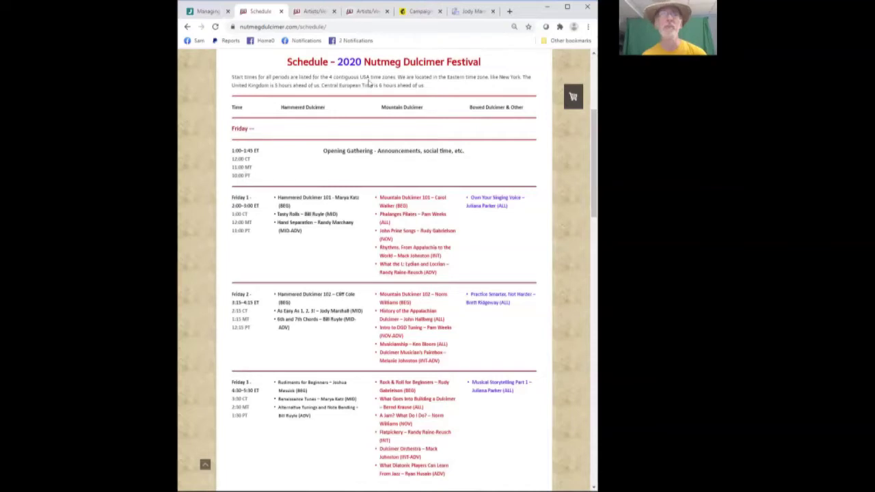
{"action": "scroll", "coordinate": [365, 72], "scroll_direction": "up", "scroll_amount": 3}
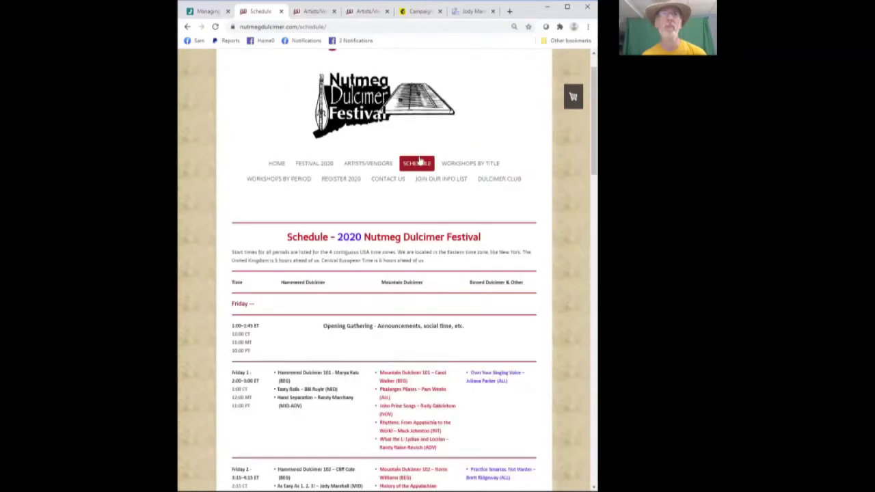
Open the Workshops by Title page and read through the hammered dulcimer, mountain dulcimer and other workshop descriptions.
{"action": "left_click", "coordinate": [456, 166]}
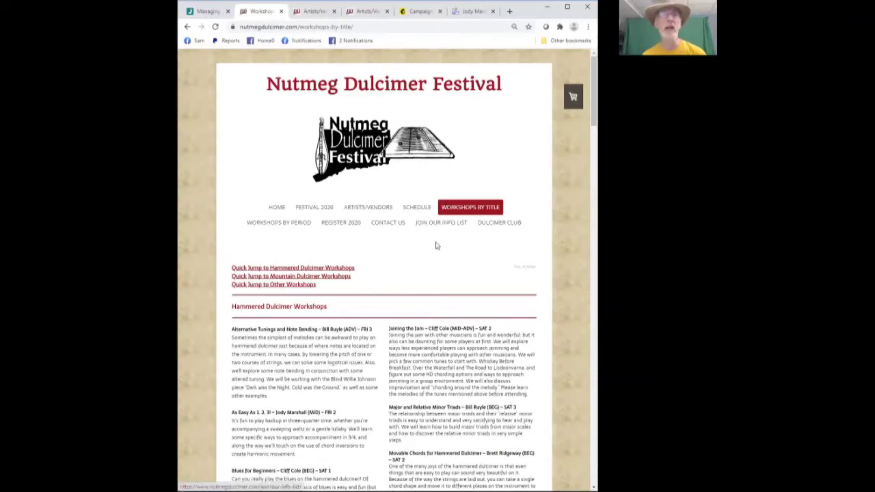
{"action": "scroll", "coordinate": [436, 245], "scroll_direction": "down", "scroll_amount": 1}
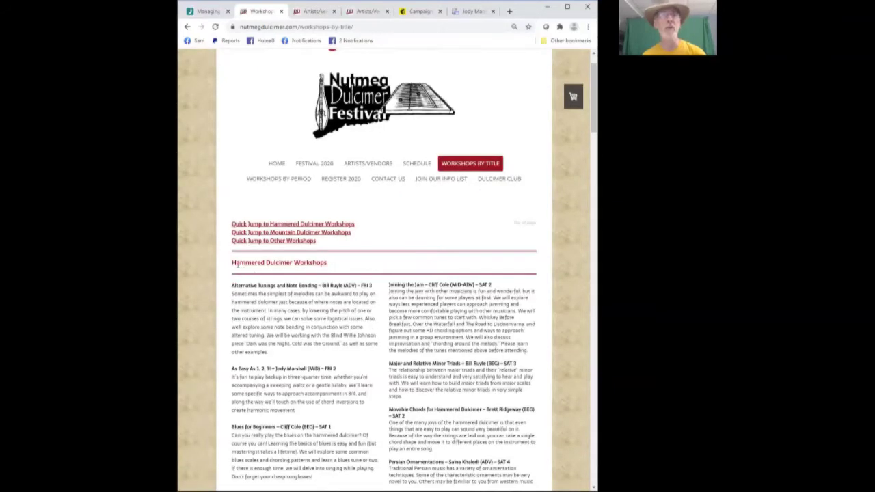
{"action": "scroll", "coordinate": [326, 272], "scroll_direction": "down", "scroll_amount": 10}
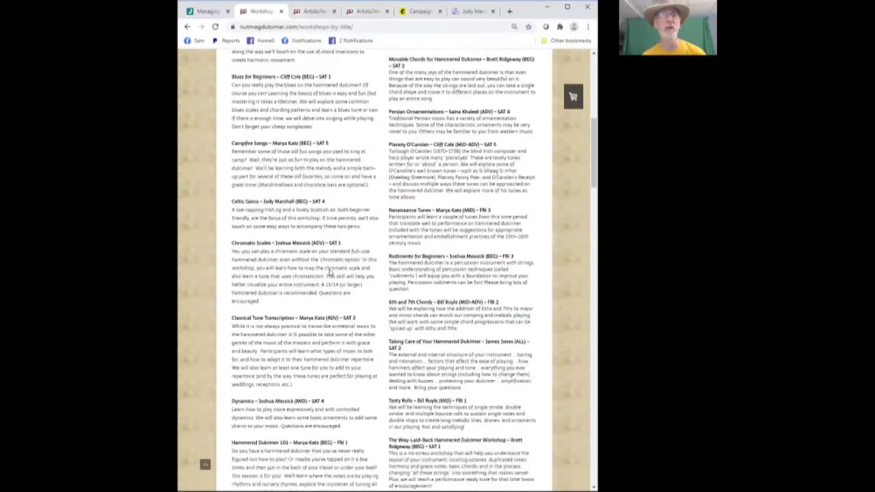
{"action": "scroll", "coordinate": [331, 272], "scroll_direction": "down", "scroll_amount": 4}
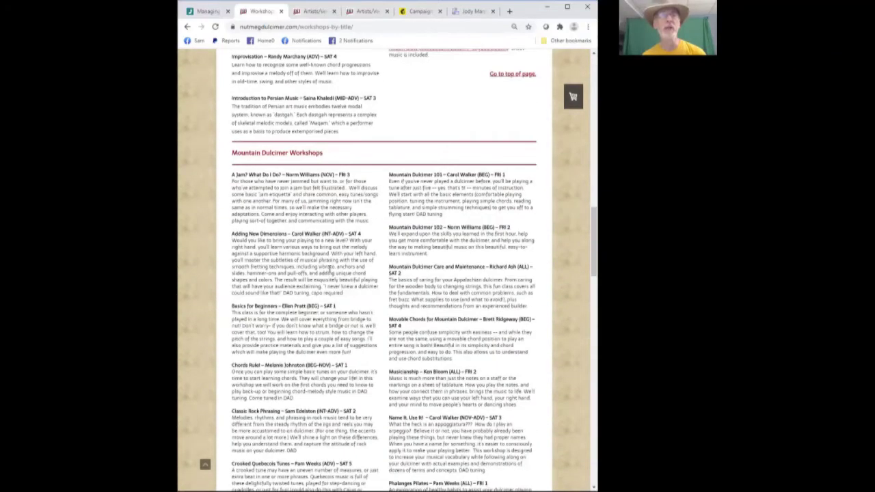
{"action": "scroll", "coordinate": [330, 270], "scroll_direction": "down", "scroll_amount": 9}
{"action": "scroll", "coordinate": [340, 274], "scroll_direction": "down", "scroll_amount": 16}
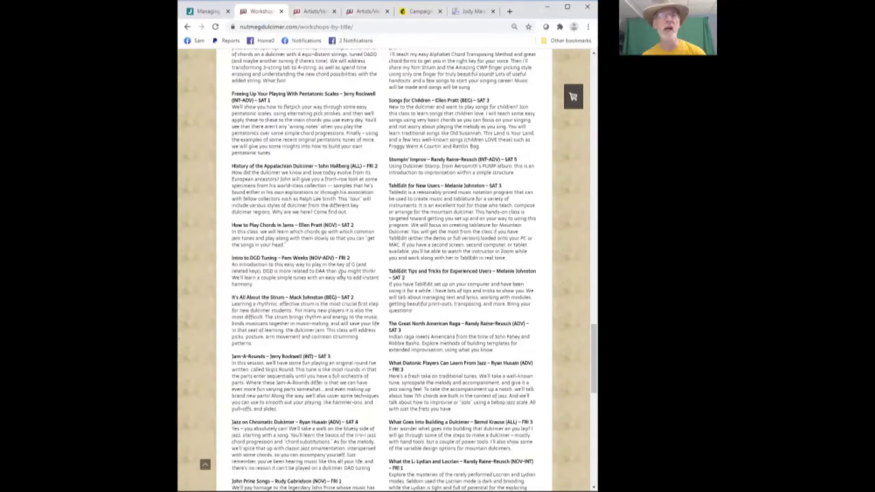
{"action": "scroll", "coordinate": [341, 273], "scroll_direction": "down", "scroll_amount": 3}
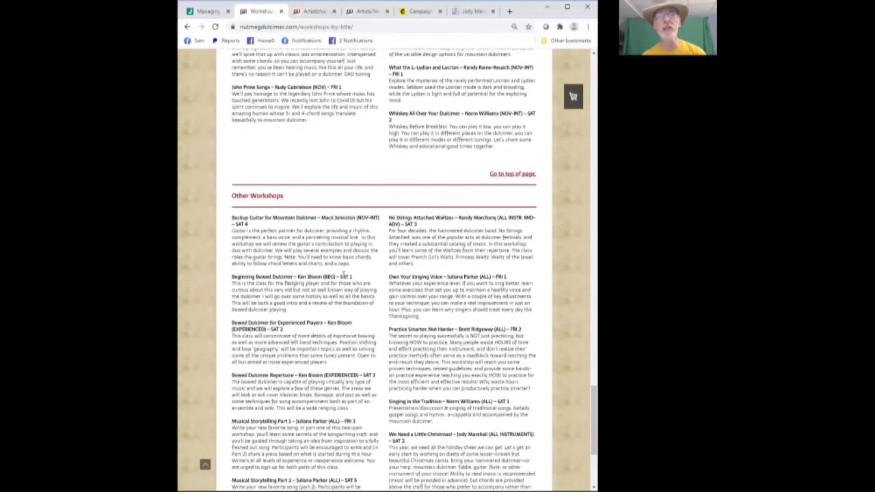
{"action": "scroll", "coordinate": [345, 277], "scroll_direction": "down", "scroll_amount": 1}
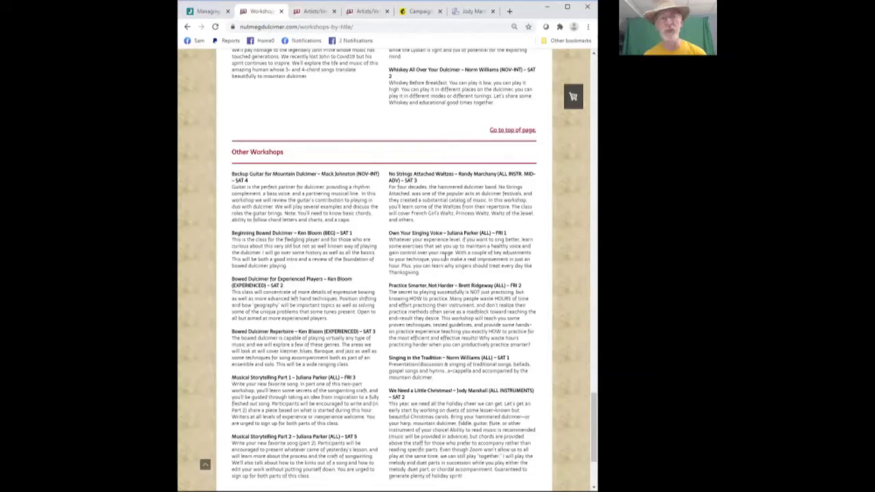
{"action": "key", "text": "Home"}
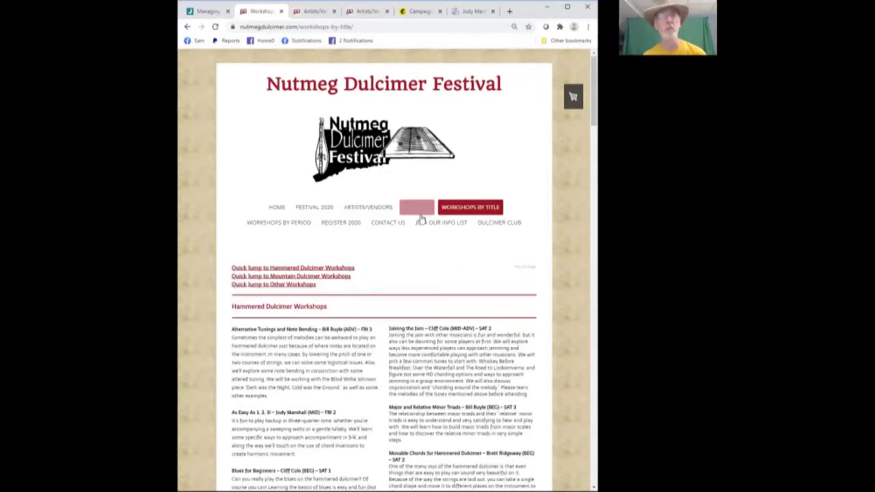
Open the Workshops by Period page and look over the FRI 1 and FRI 2 workshop descriptions.
{"action": "left_click", "coordinate": [259, 229]}
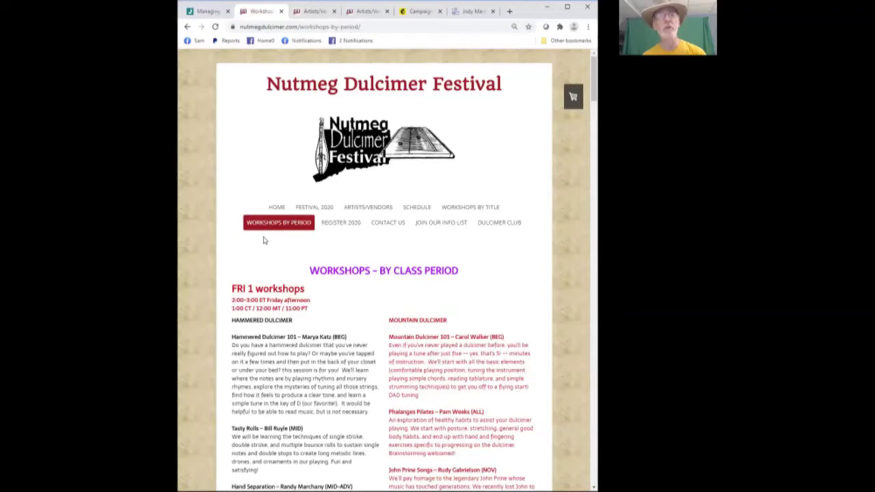
{"action": "scroll", "coordinate": [265, 240], "scroll_direction": "down", "scroll_amount": 2}
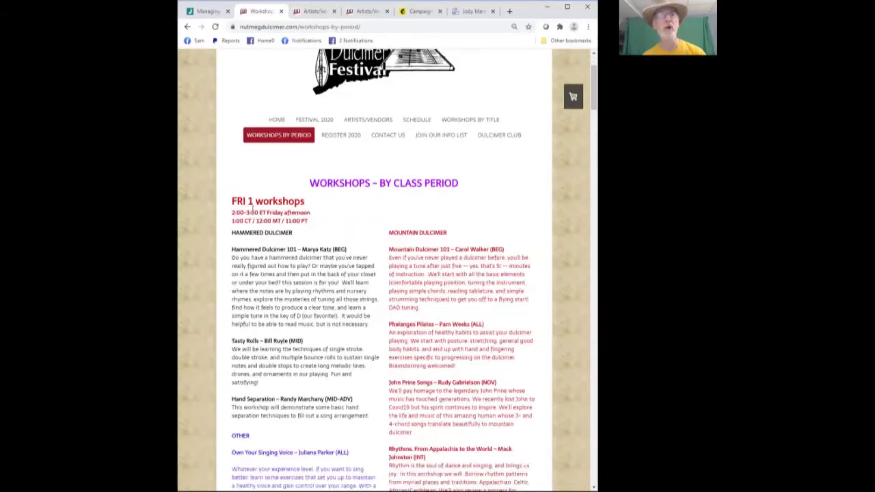
{"action": "scroll", "coordinate": [260, 273], "scroll_direction": "down", "scroll_amount": 5}
{"action": "scroll", "coordinate": [294, 369], "scroll_direction": "down", "scroll_amount": 5}
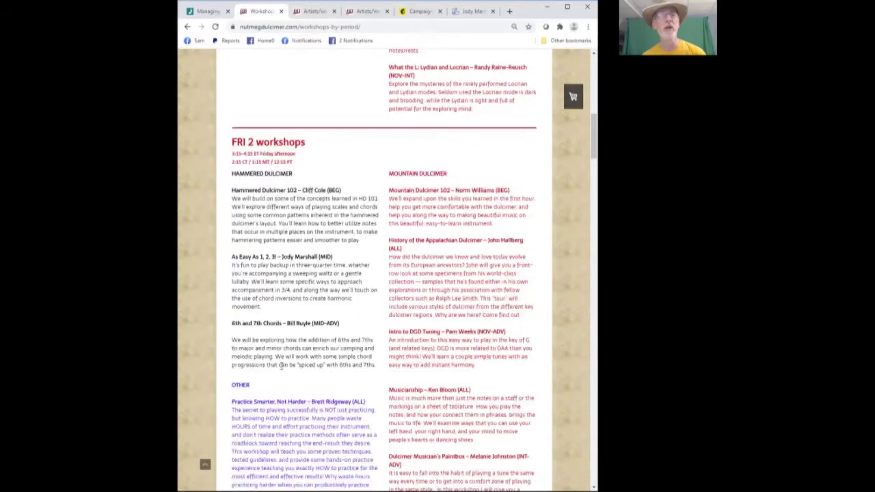
{"action": "scroll", "coordinate": [280, 366], "scroll_direction": "down", "scroll_amount": 2}
{"action": "scroll", "coordinate": [282, 345], "scroll_direction": "up", "scroll_amount": 15}
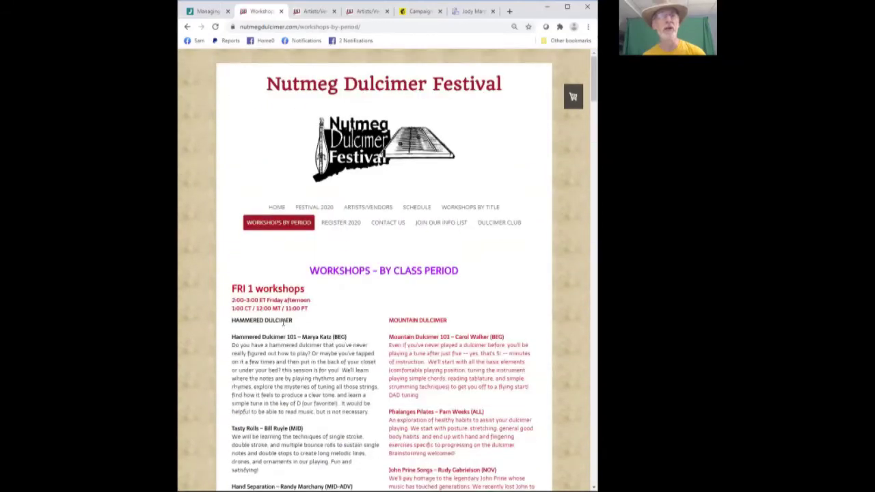
Open the Register 2020 page and review its online-only notice, step-by-step registration instructions and registration types.
{"action": "left_click", "coordinate": [329, 223]}
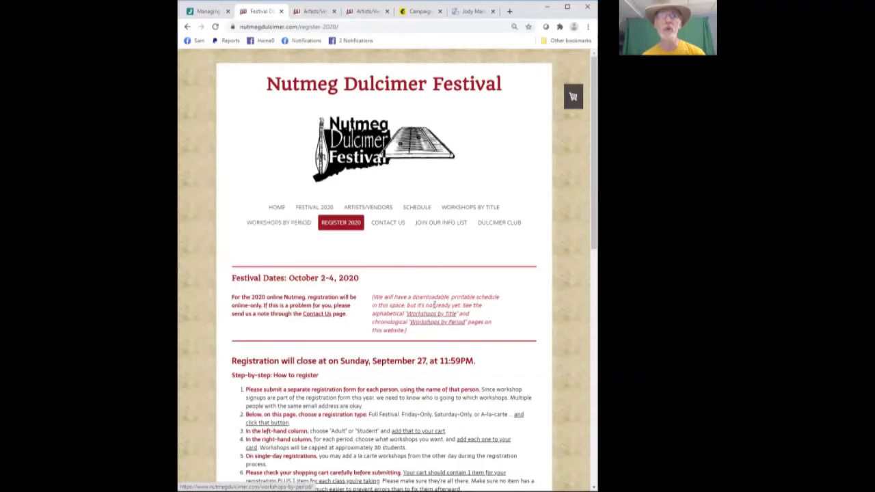
{"action": "left_click_drag", "start_coordinate": [400, 305], "coordinate": [230, 298]}
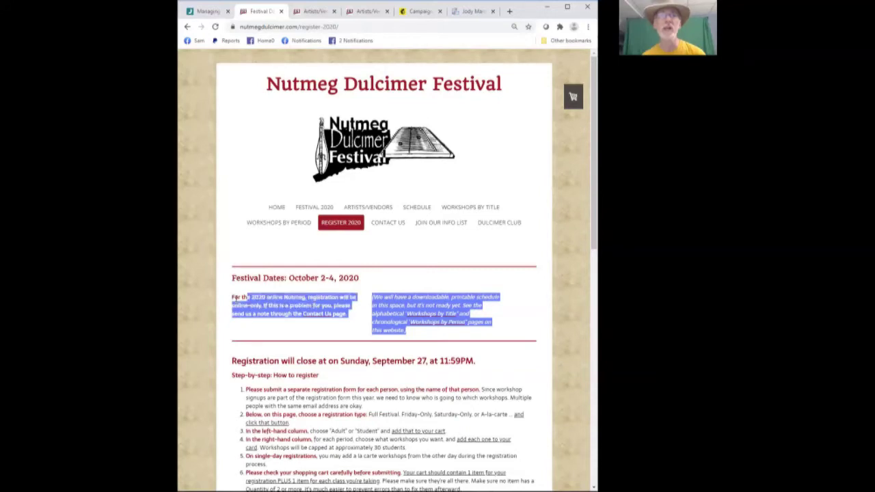
{"action": "left_click", "coordinate": [228, 300]}
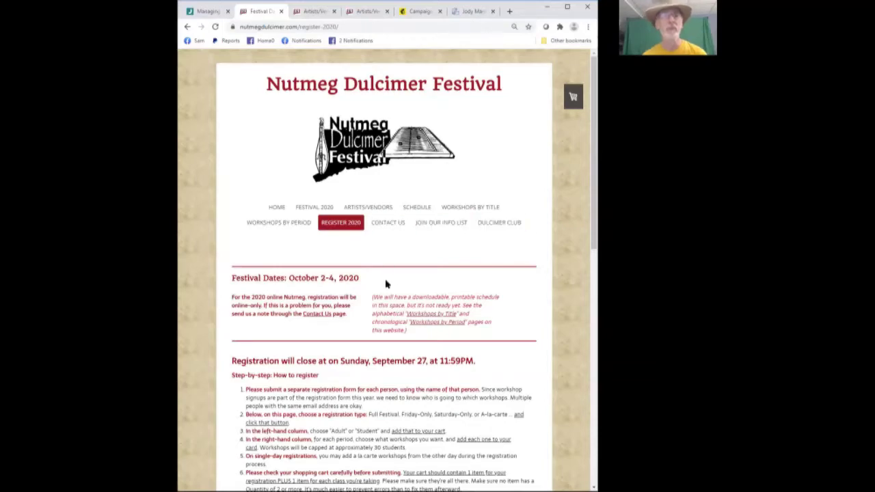
{"action": "scroll", "coordinate": [385, 284], "scroll_direction": "down", "scroll_amount": 3}
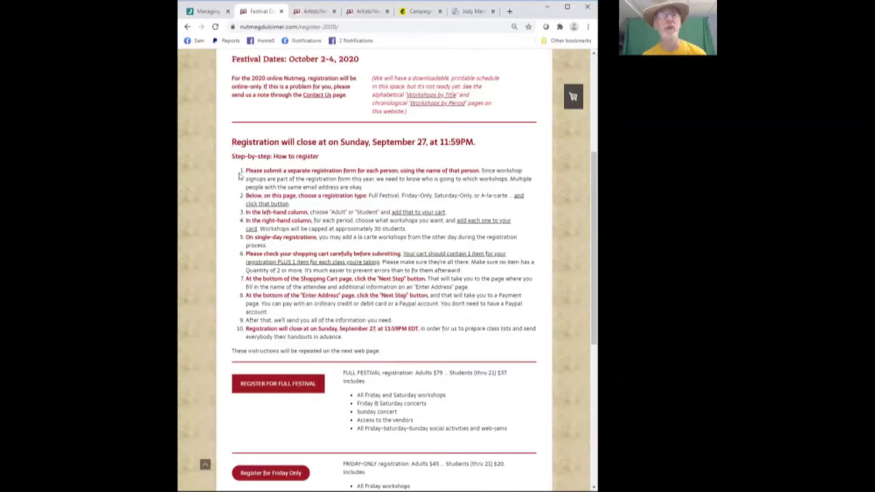
{"action": "scroll", "coordinate": [256, 198], "scroll_direction": "down", "scroll_amount": 3}
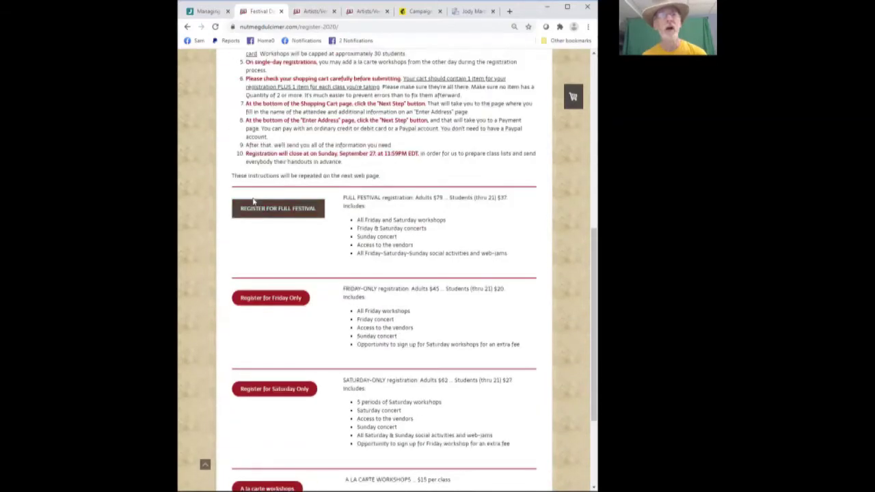
Recheck the Register 2020 instructions and registration types, and open the Friday-only registration page.
{"action": "scroll", "coordinate": [257, 194], "scroll_direction": "up", "scroll_amount": 6}
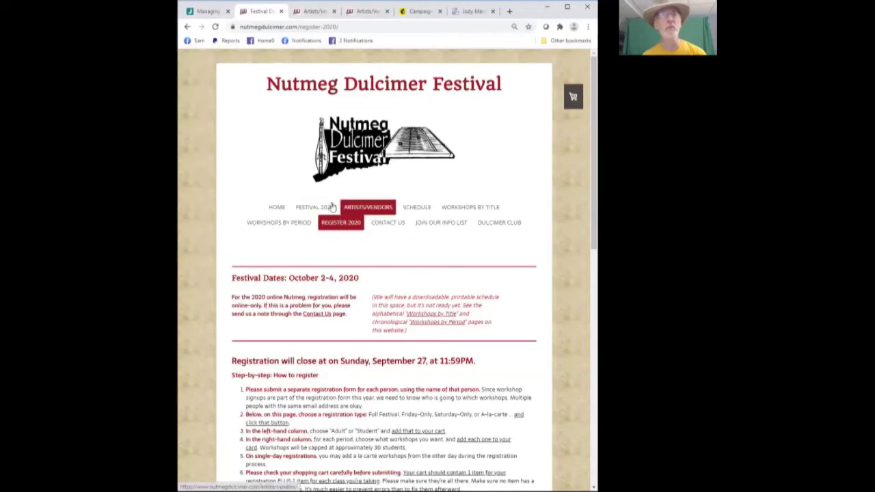
{"action": "scroll", "coordinate": [326, 280], "scroll_direction": "down", "scroll_amount": 3}
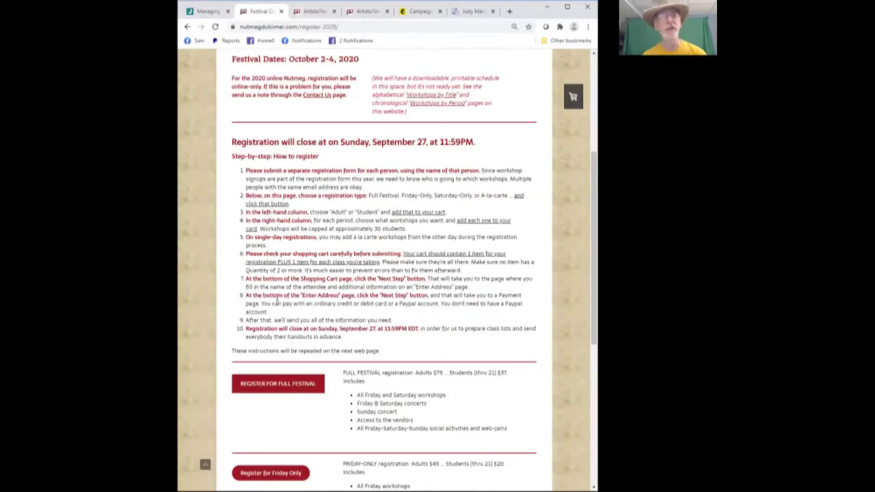
{"action": "scroll", "coordinate": [280, 287], "scroll_direction": "down", "scroll_amount": 5}
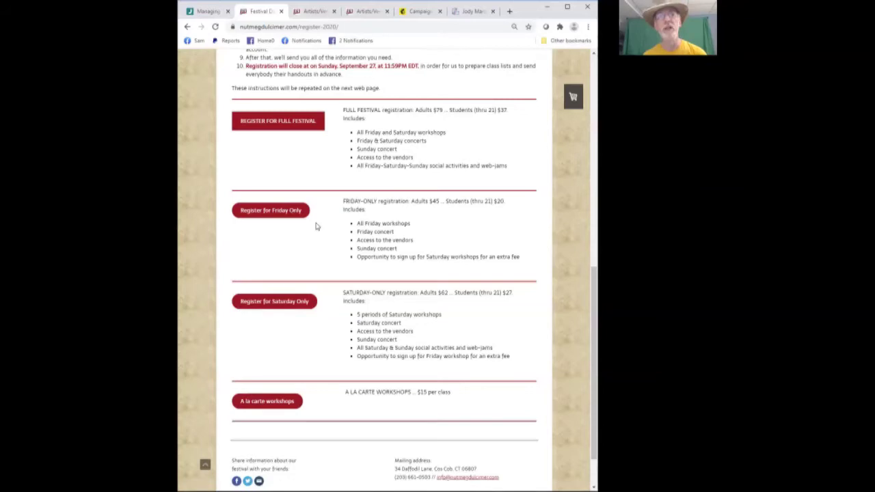
{"action": "left_click", "coordinate": [266, 211]}
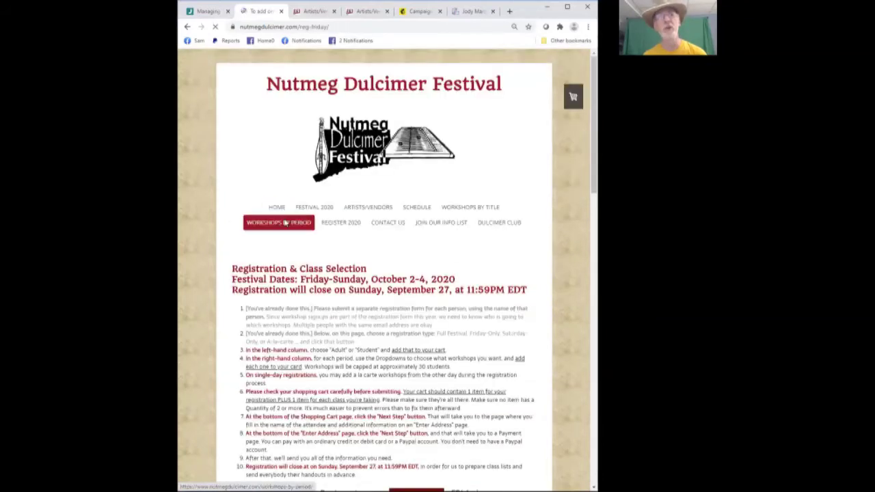
Look over the Friday class selection page and examine the adult and student options for Friday Registration.
{"action": "scroll", "coordinate": [338, 266], "scroll_direction": "down", "scroll_amount": 2}
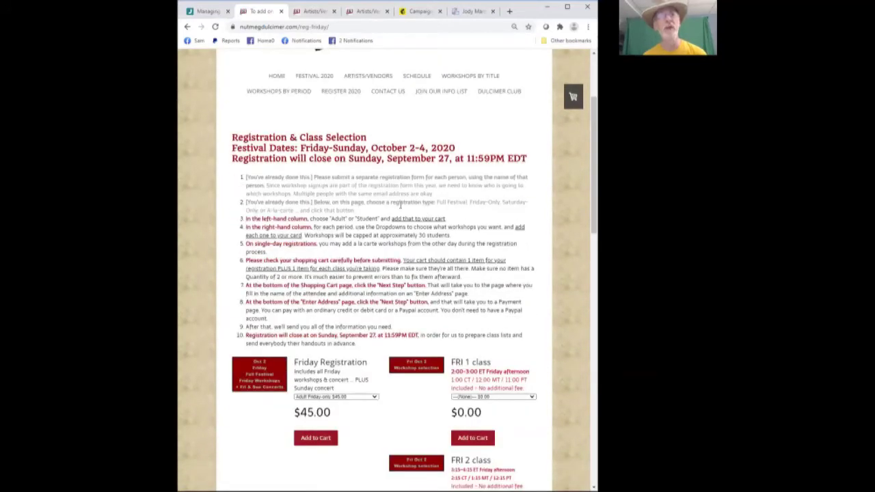
{"action": "scroll", "coordinate": [309, 226], "scroll_direction": "down", "scroll_amount": 4}
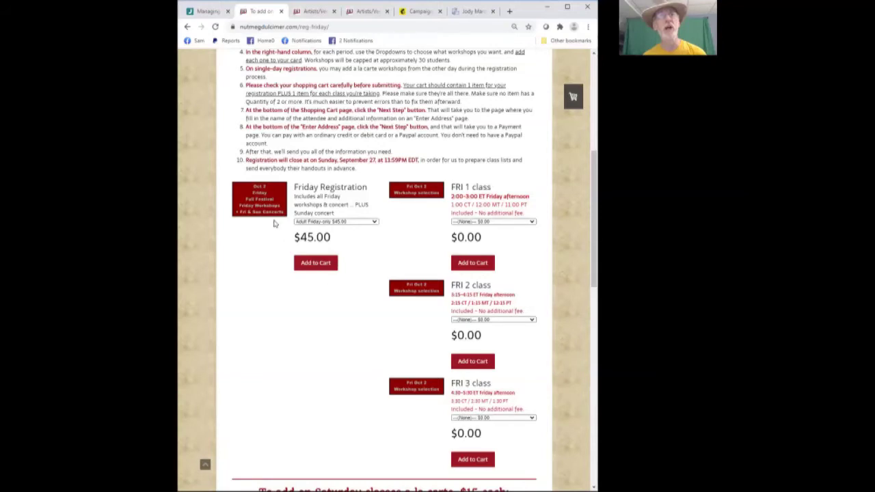
{"action": "left_click", "coordinate": [374, 222]}
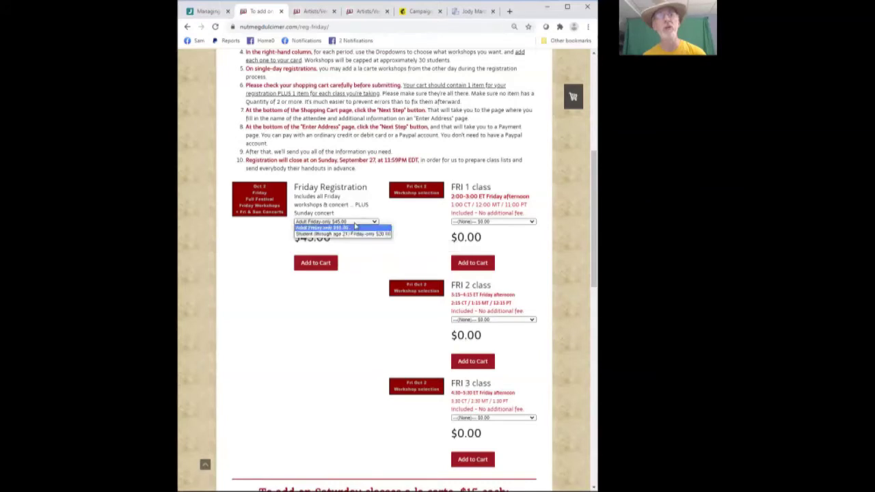
{"action": "left_click", "coordinate": [379, 208]}
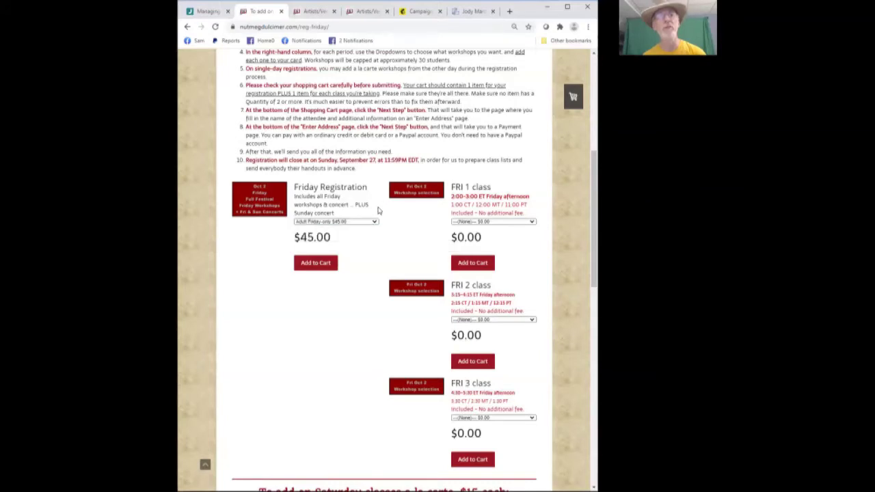
Choose Hand Separation for FRI 1, Intro to DGD Tuning for FRI 2 and Musical Storytelling Part 1 for FRI 3.
{"action": "left_click", "coordinate": [532, 223]}
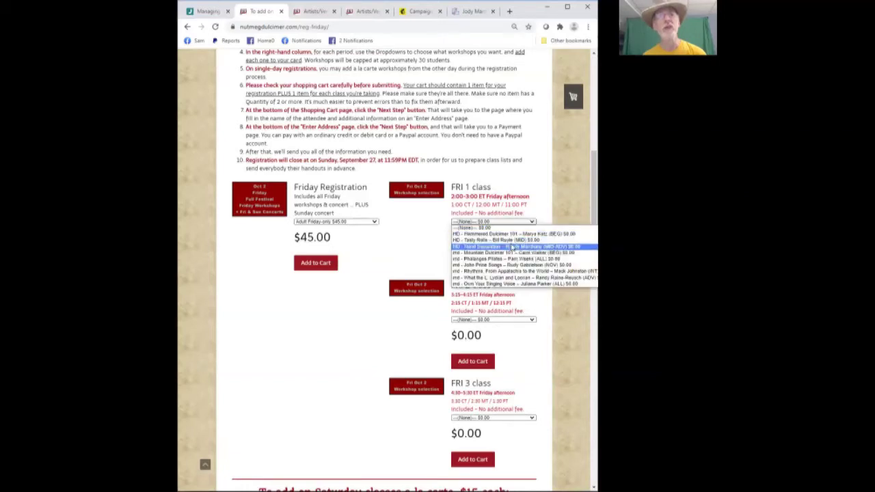
{"action": "left_click", "coordinate": [512, 246]}
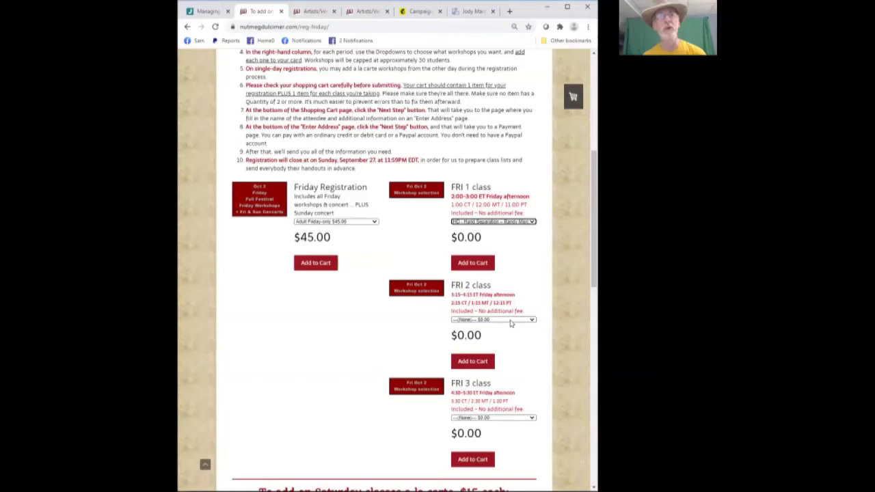
{"action": "left_click", "coordinate": [508, 319]}
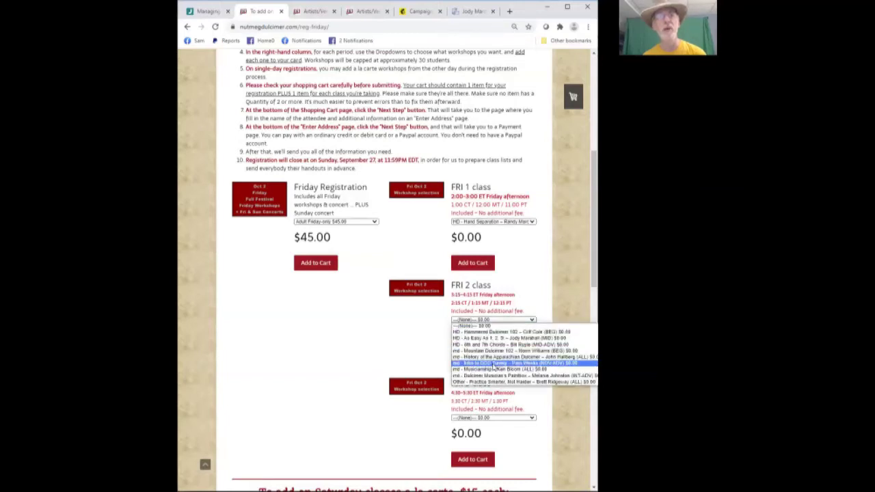
{"action": "left_click", "coordinate": [494, 363]}
{"action": "scroll", "coordinate": [483, 356], "scroll_direction": "down", "scroll_amount": 2}
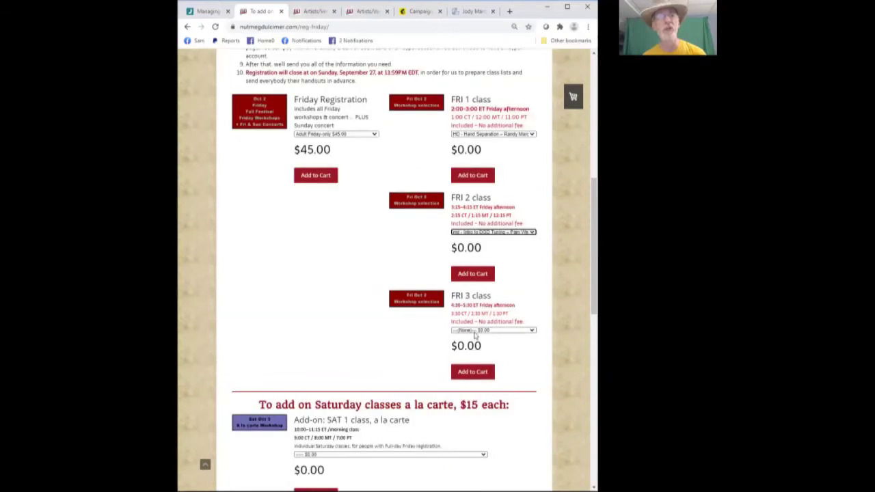
{"action": "left_click", "coordinate": [475, 331]}
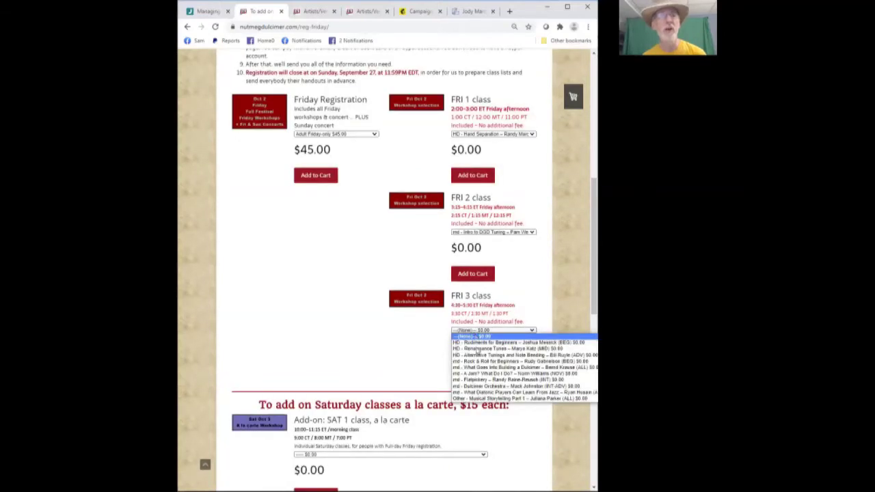
{"action": "left_click", "coordinate": [502, 400]}
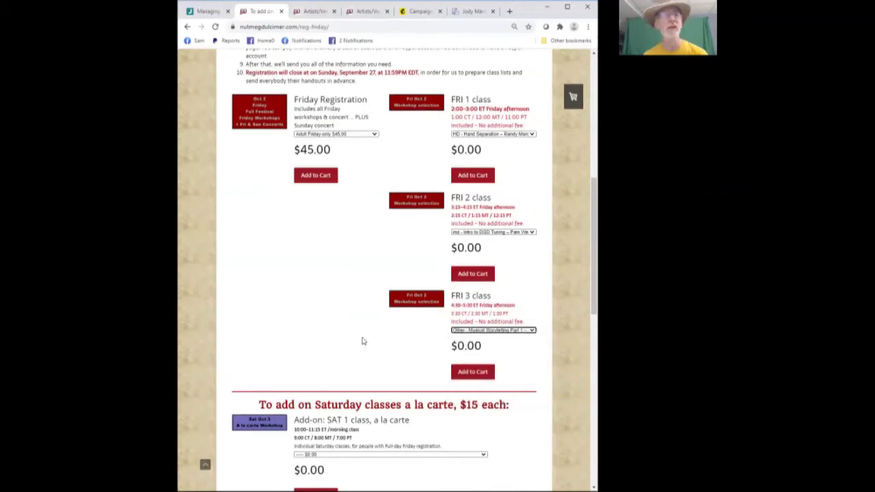
Choose Jazz on Chromatic Dulcimer as the SAT 4 a la carte add-on class.
{"action": "scroll", "coordinate": [363, 341], "scroll_direction": "down", "scroll_amount": 2}
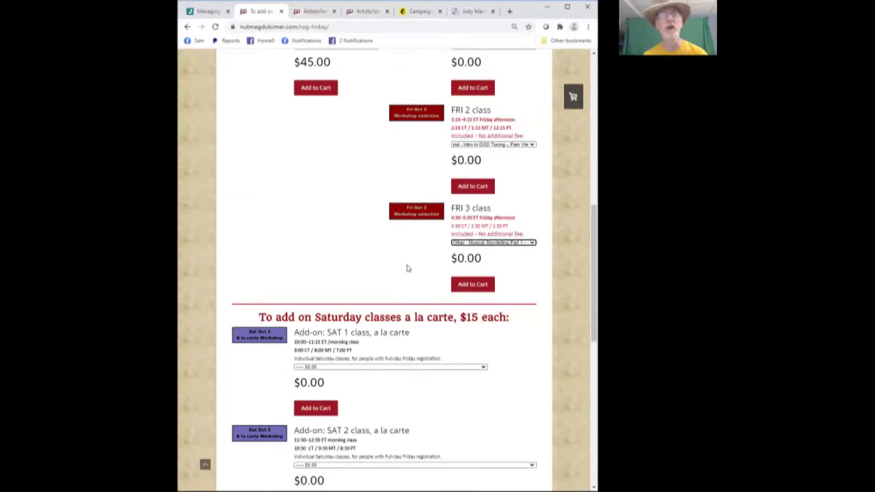
{"action": "scroll", "coordinate": [403, 272], "scroll_direction": "down", "scroll_amount": 2}
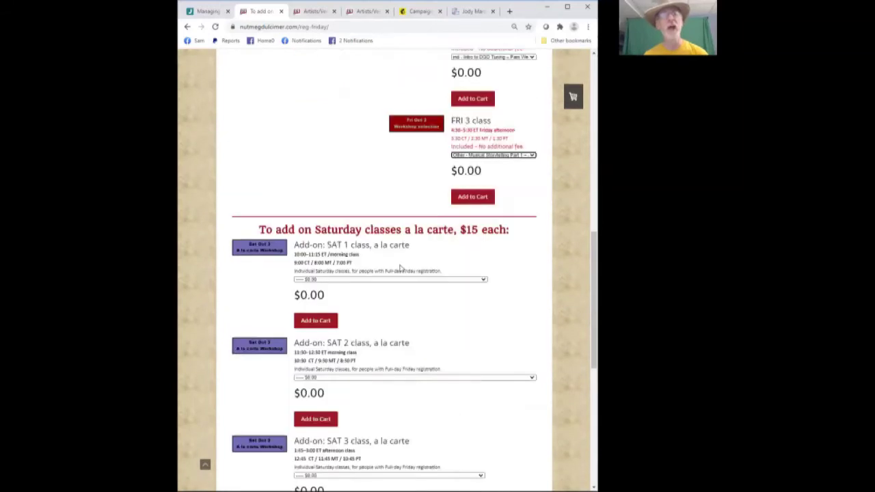
{"action": "scroll", "coordinate": [400, 268], "scroll_direction": "down", "scroll_amount": 3}
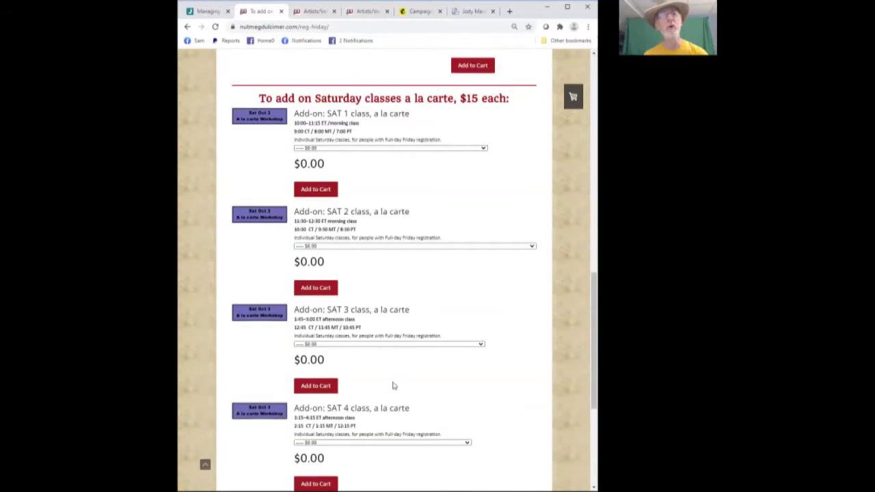
{"action": "left_click", "coordinate": [403, 443]}
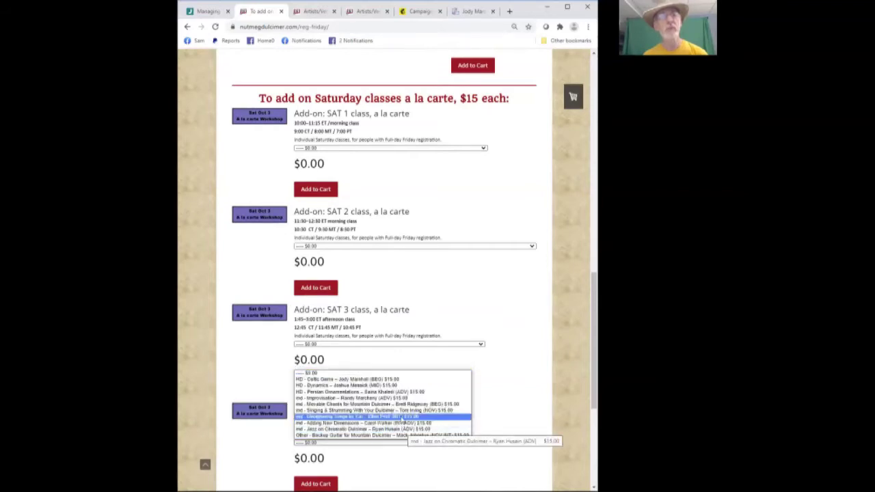
{"action": "left_click", "coordinate": [397, 428]}
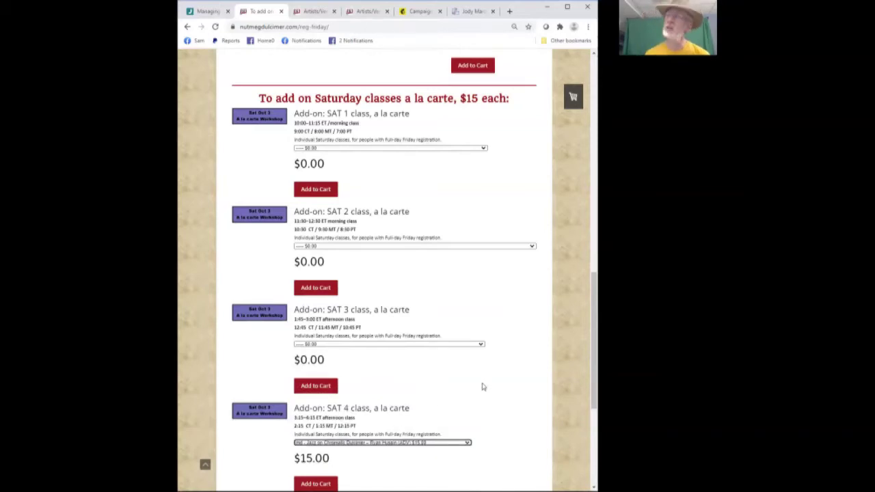
Select the Adult Friday-only $45.00 option for Friday Registration and add it to the cart.
{"action": "scroll", "coordinate": [482, 386], "scroll_direction": "down", "scroll_amount": 3}
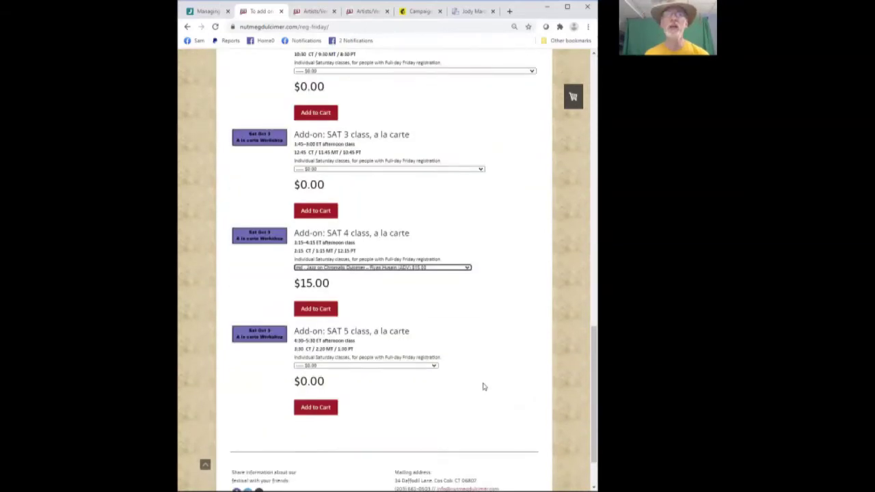
{"action": "scroll", "coordinate": [448, 332], "scroll_direction": "up", "scroll_amount": 5}
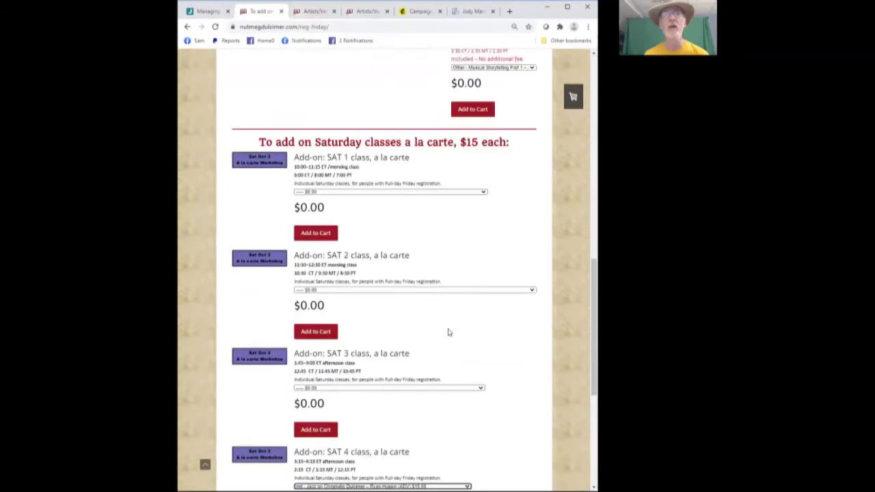
{"action": "scroll", "coordinate": [447, 336], "scroll_direction": "up", "scroll_amount": 4}
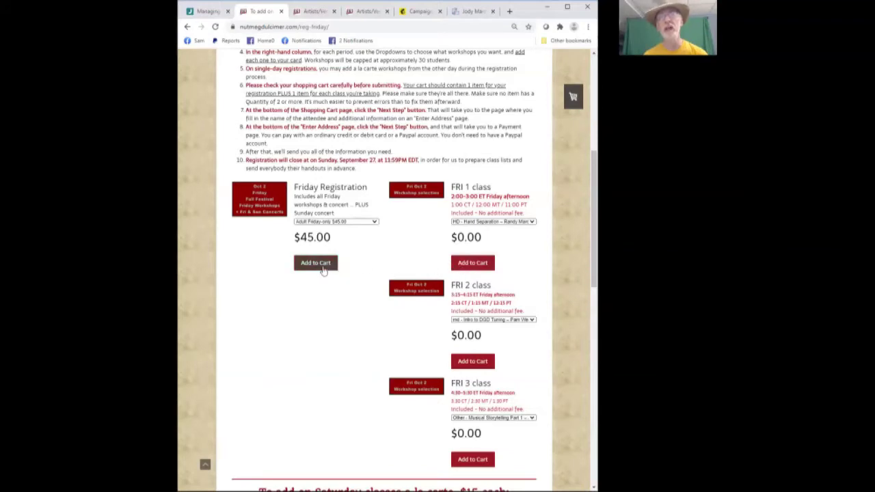
{"action": "left_click", "coordinate": [321, 223]}
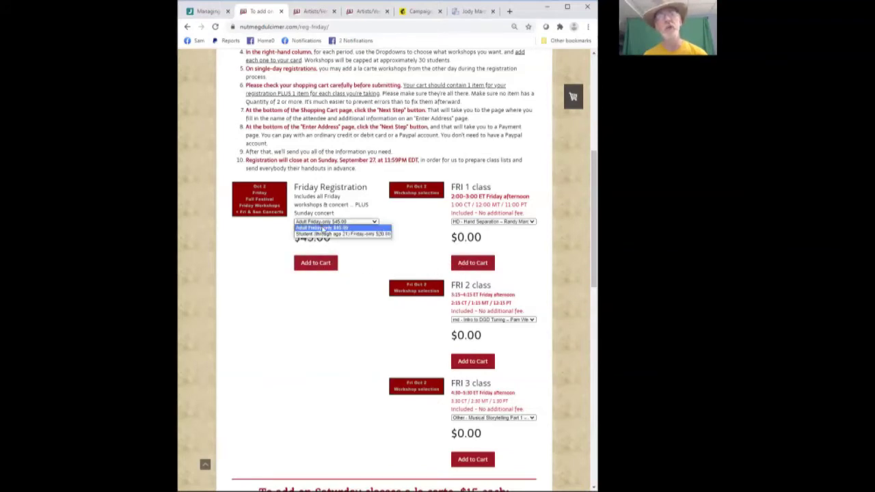
{"action": "left_click", "coordinate": [323, 228]}
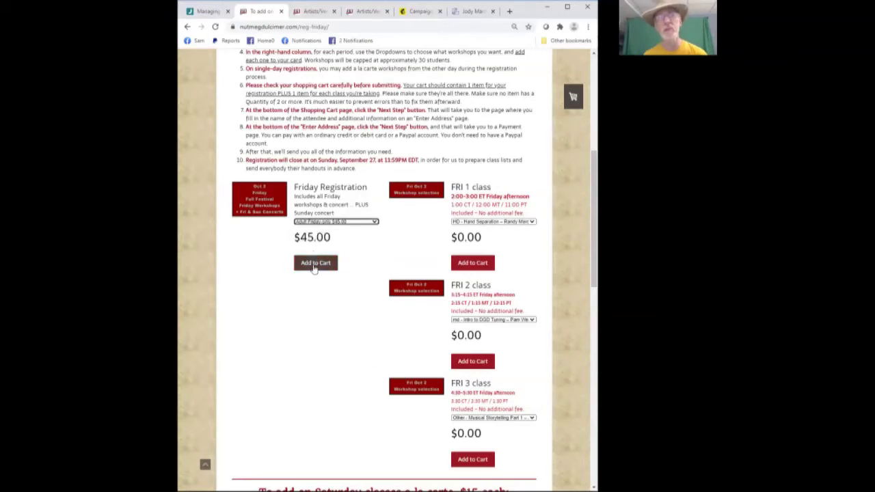
{"action": "left_click", "coordinate": [314, 265]}
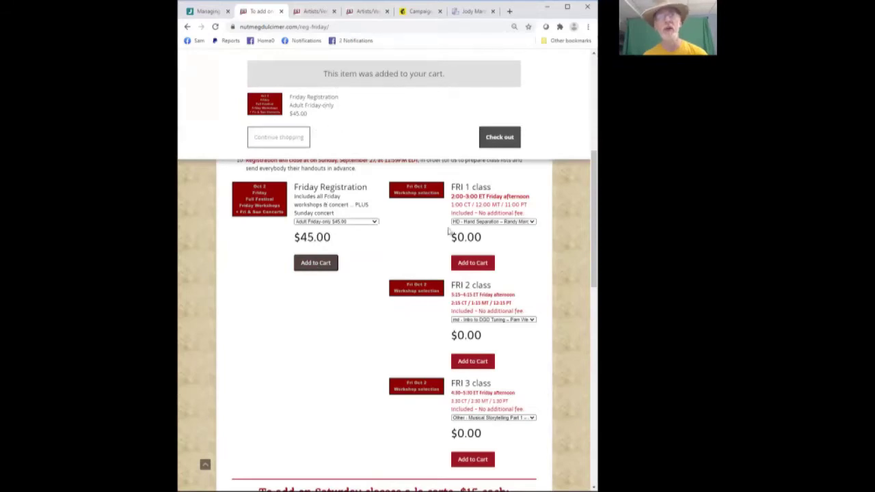
Add the FRI 1 Hand Separation and FRI 2 Intro to DGD Tuning classes to the cart.
{"action": "left_click", "coordinate": [474, 223]}
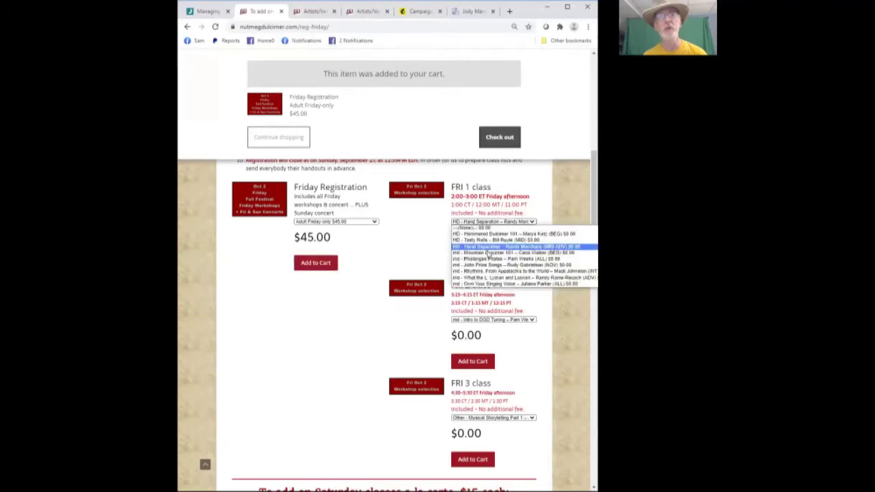
{"action": "left_click", "coordinate": [487, 247]}
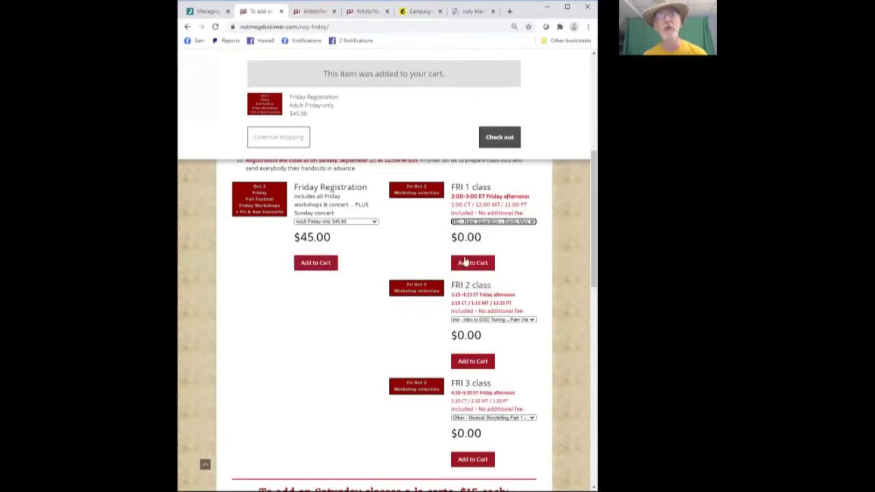
{"action": "left_click", "coordinate": [466, 262]}
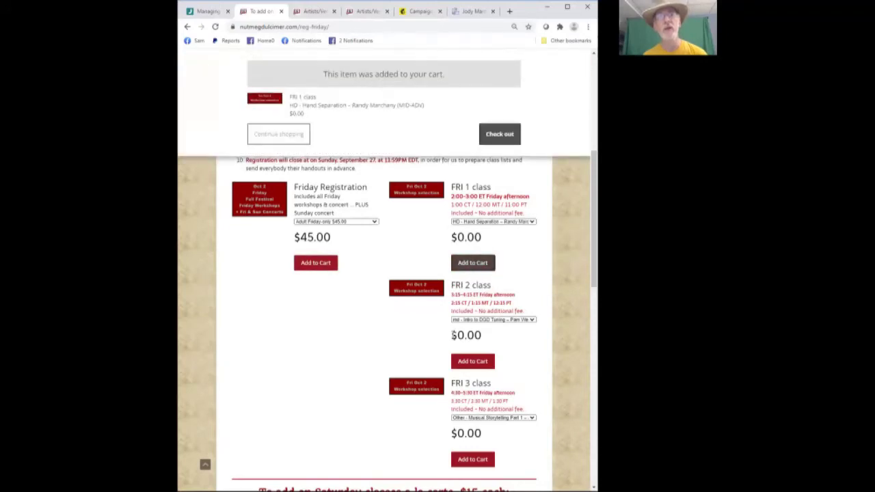
{"action": "left_click", "coordinate": [478, 320]}
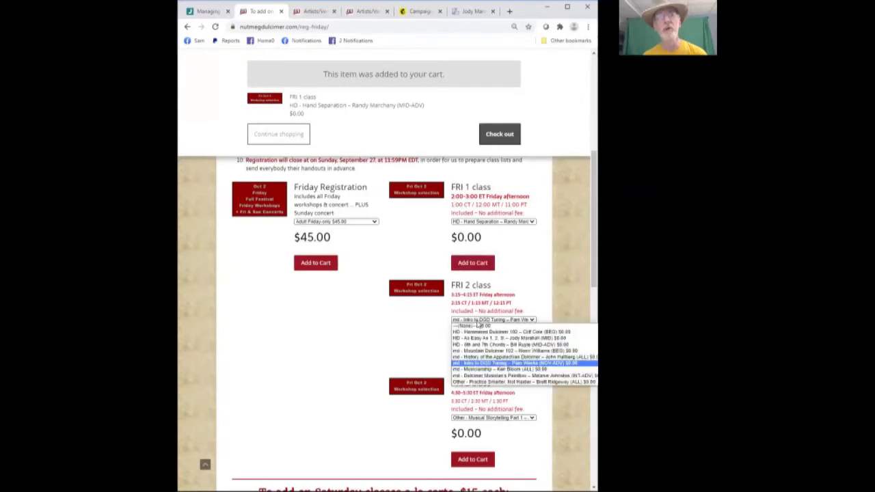
{"action": "left_click", "coordinate": [480, 321]}
{"action": "left_click", "coordinate": [472, 361]}
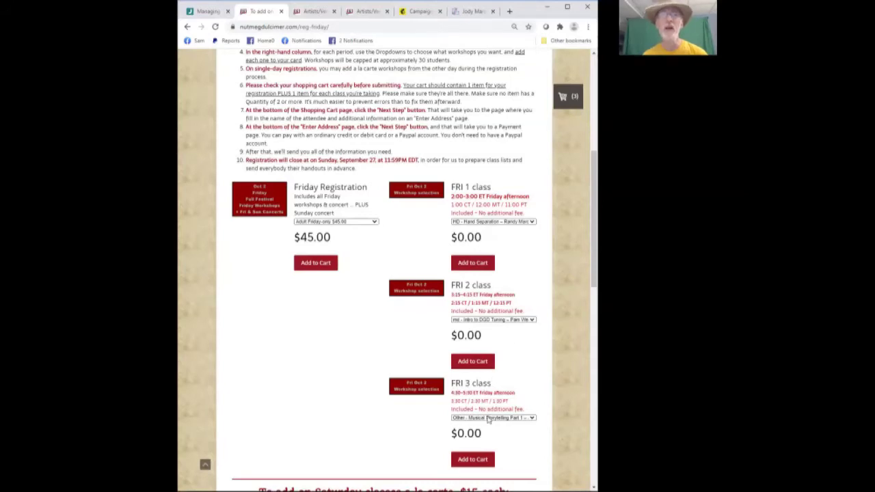
Add the FRI 3 Musical Storytelling Part 1 class to the cart and continue shopping.
{"action": "left_click", "coordinate": [487, 418]}
{"action": "left_click", "coordinate": [488, 418]}
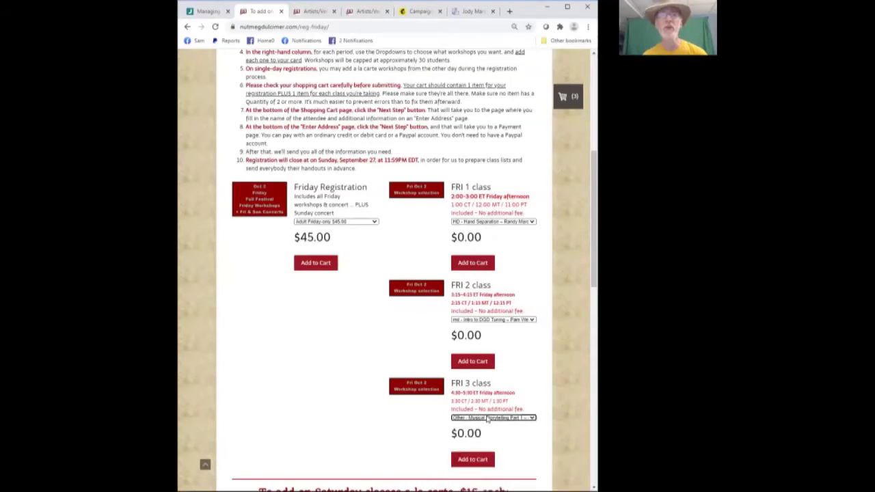
{"action": "left_click", "coordinate": [483, 461]}
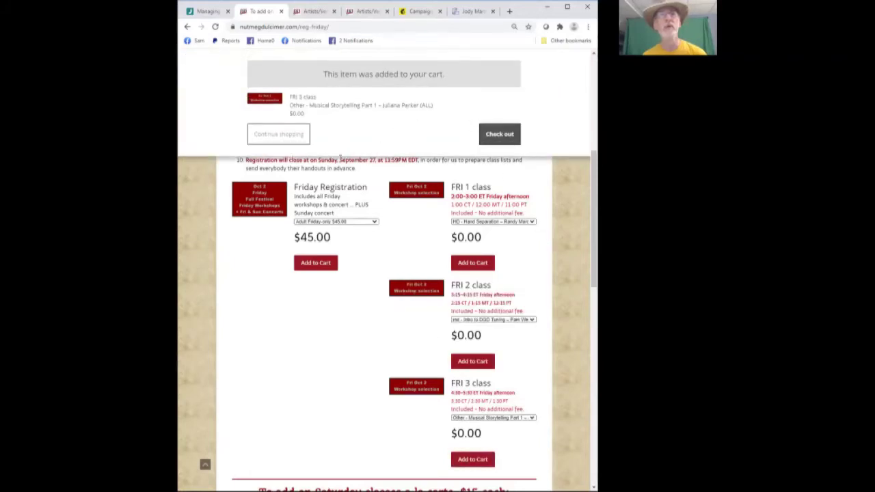
{"action": "left_click", "coordinate": [263, 140]}
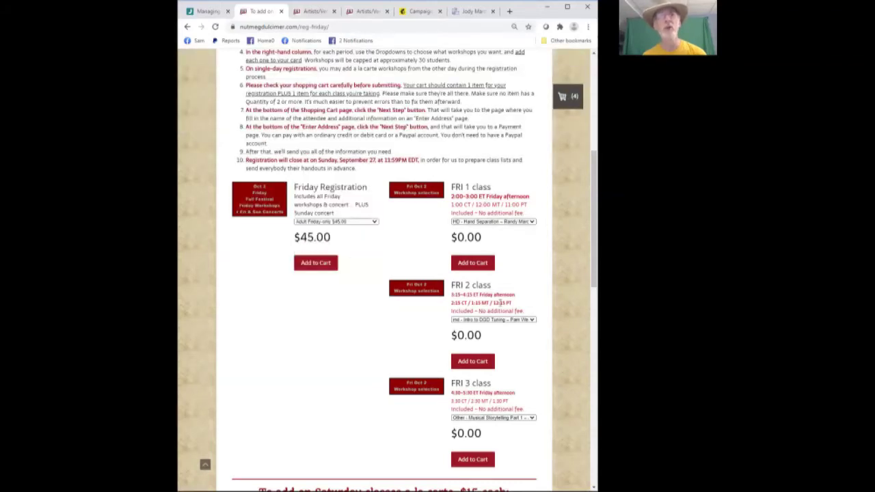
Add the SAT 4 Jazz on Chromatic Dulcimer a la carte class to the cart and continue shopping.
{"action": "scroll", "coordinate": [517, 412], "scroll_direction": "down", "scroll_amount": 1}
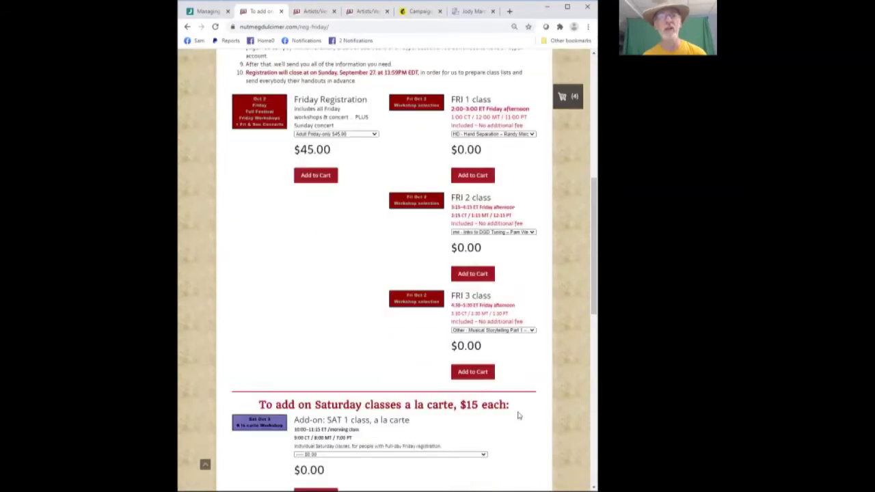
{"action": "scroll", "coordinate": [518, 407], "scroll_direction": "down", "scroll_amount": 5}
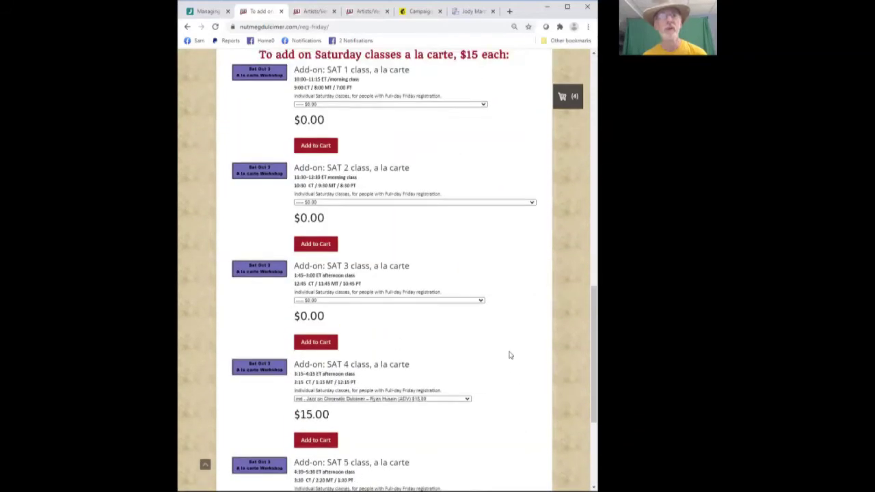
{"action": "left_click", "coordinate": [419, 313]}
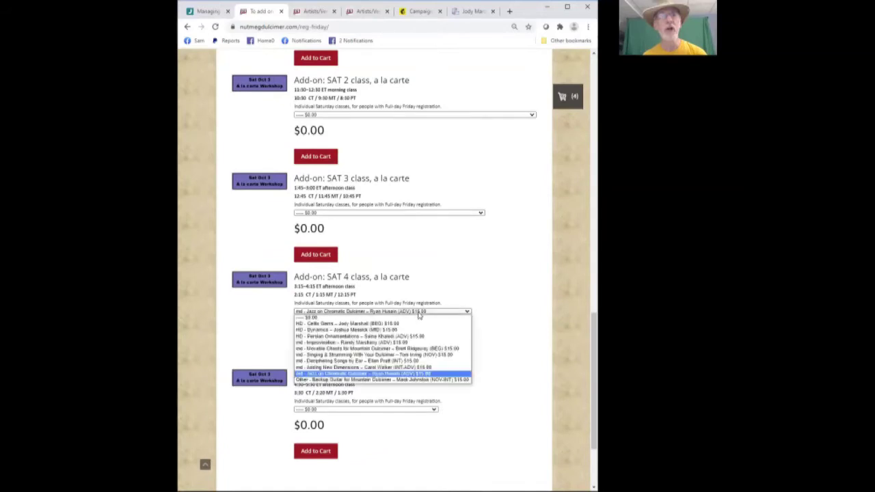
{"action": "left_click", "coordinate": [419, 312]}
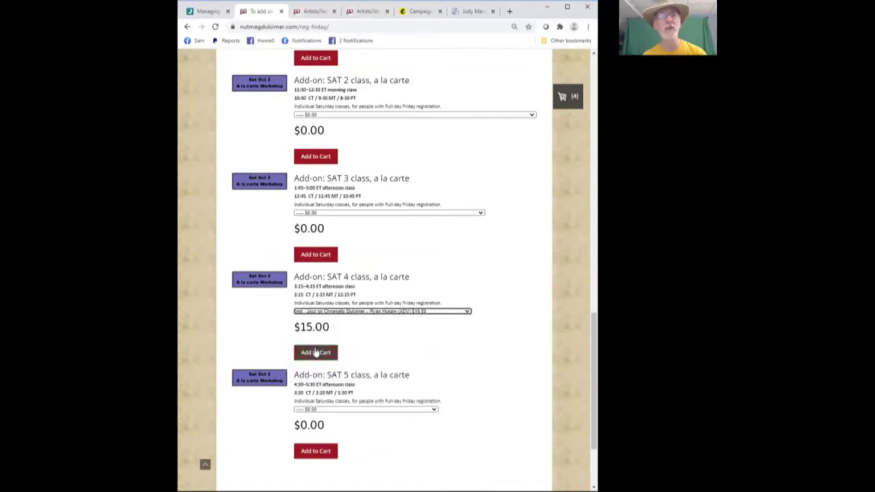
{"action": "left_click", "coordinate": [318, 351]}
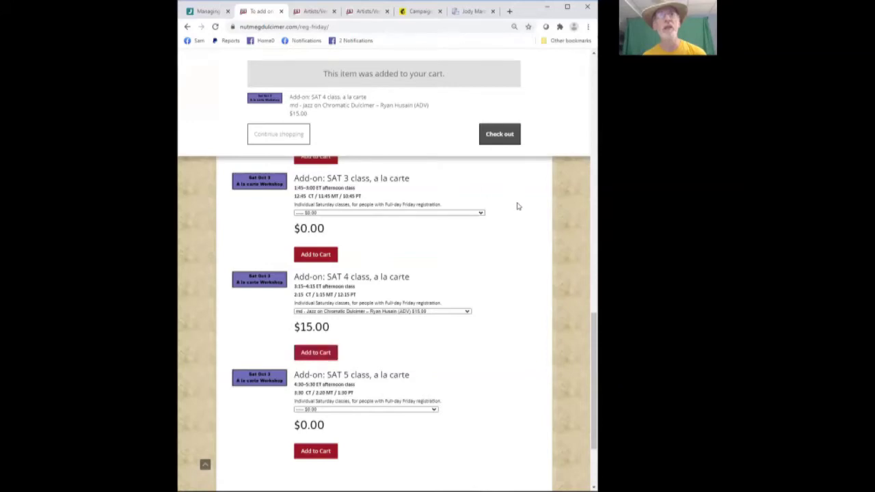
{"action": "left_click", "coordinate": [279, 134]}
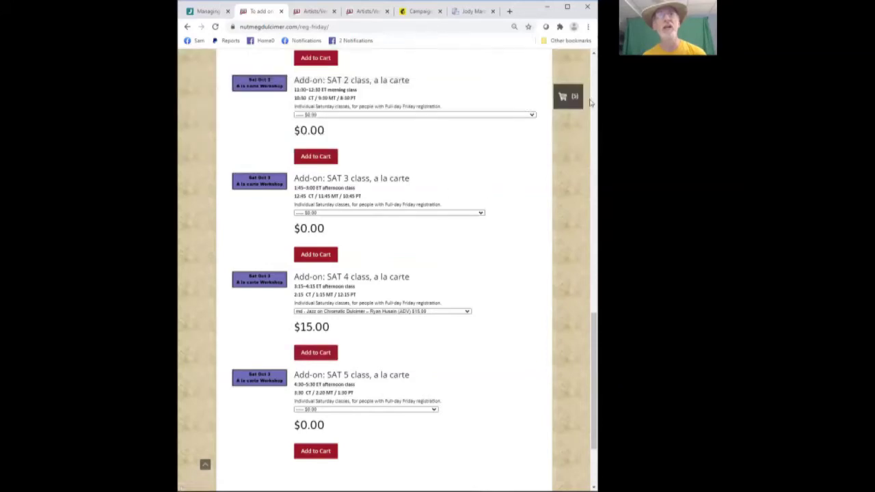
Go to checkout and review the quantity and price of each item in the shopping cart.
{"action": "mouse_move", "coordinate": [567, 101]}
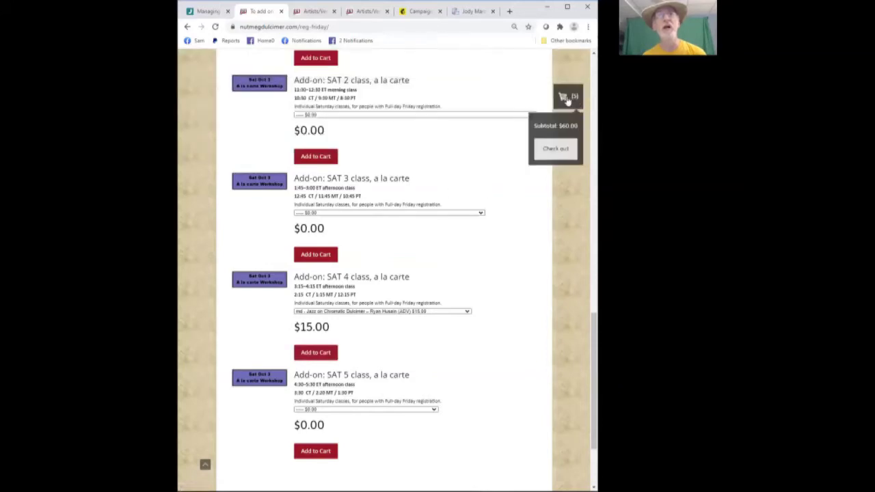
{"action": "left_click", "coordinate": [545, 150]}
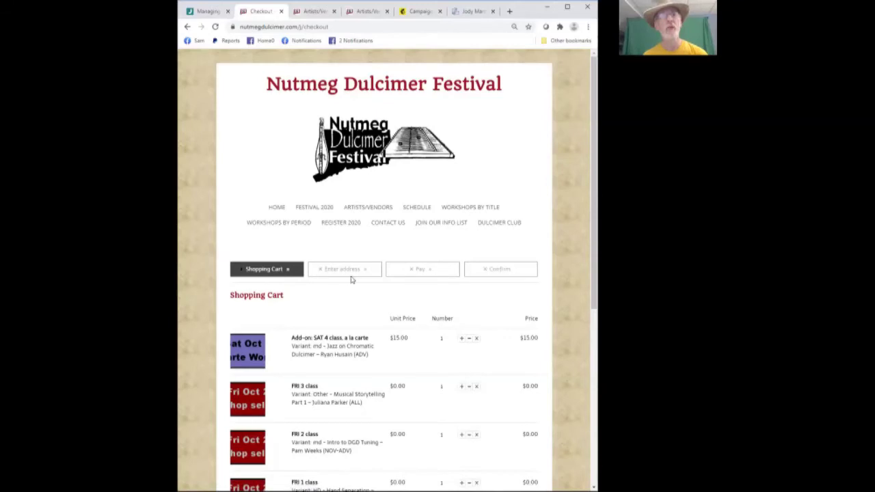
{"action": "scroll", "coordinate": [351, 280], "scroll_direction": "down", "scroll_amount": 2}
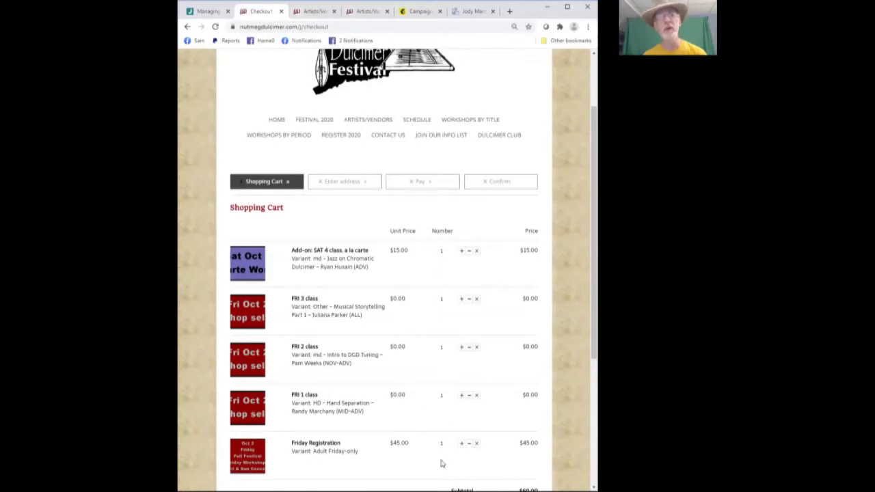
{"action": "left_click", "coordinate": [445, 251]}
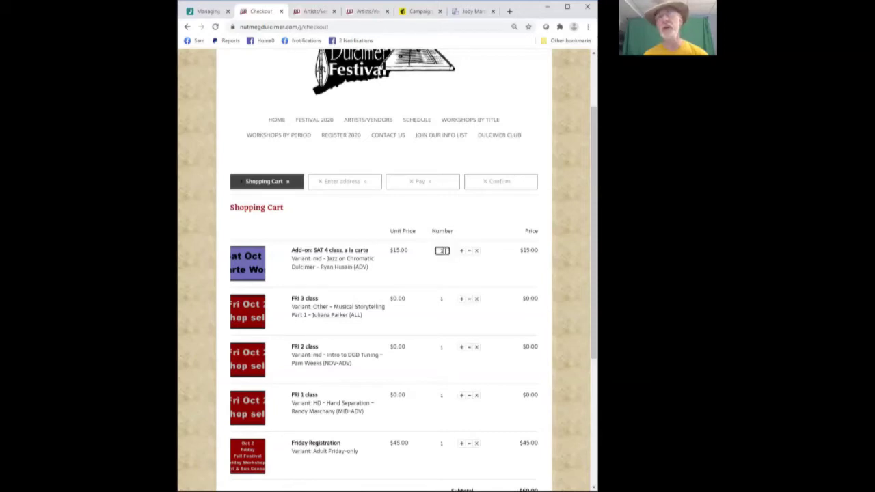
{"action": "left_click", "coordinate": [479, 222]}
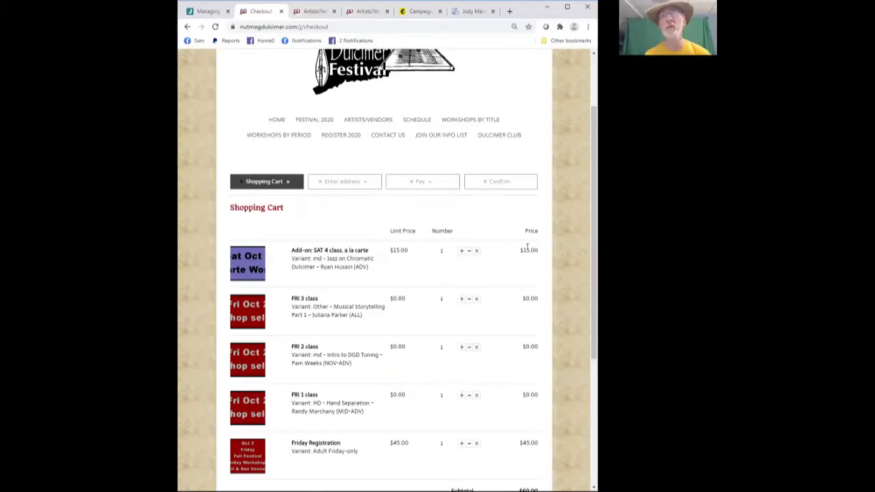
{"action": "scroll", "coordinate": [373, 230], "scroll_direction": "down", "scroll_amount": 1}
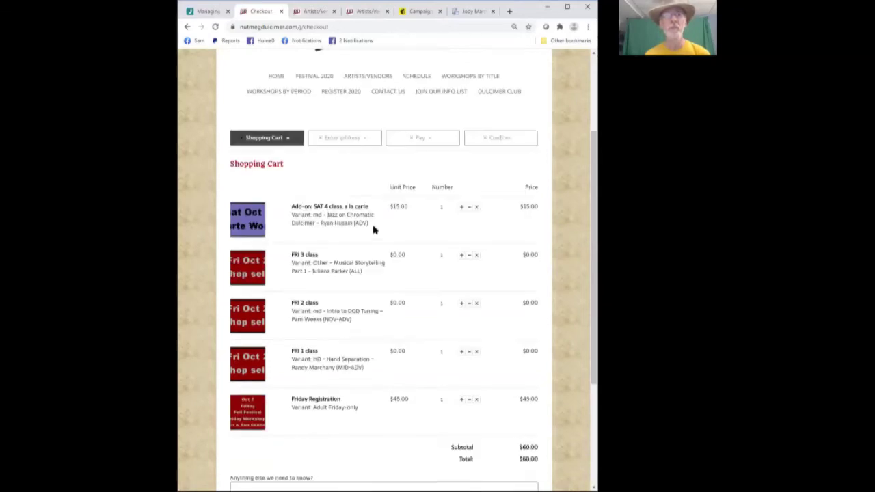
{"action": "scroll", "coordinate": [373, 230], "scroll_direction": "down", "scroll_amount": 2}
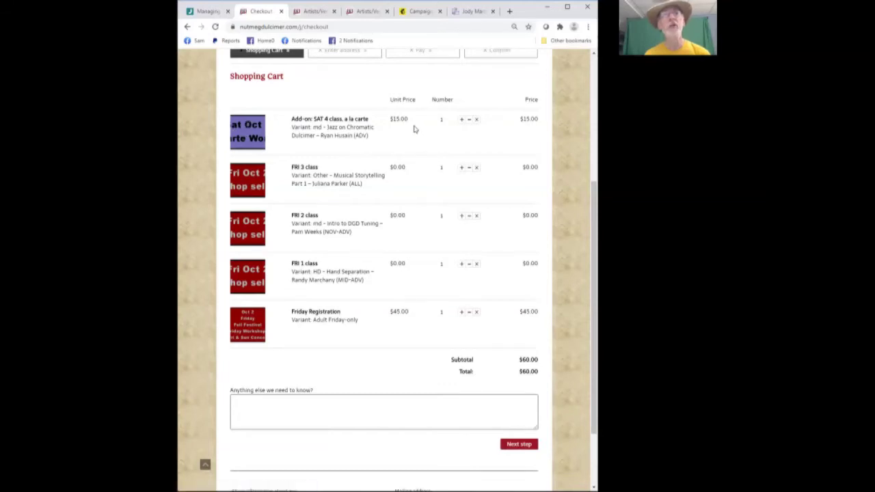
Examine the SAT 4 add-on and Friday Registration entries in the cart, their prices, and the additional comments field.
{"action": "left_click_drag", "start_coordinate": [414, 129], "coordinate": [376, 117]}
{"action": "left_click", "coordinate": [416, 147]}
{"action": "left_click_drag", "start_coordinate": [539, 333], "coordinate": [214, 324]}
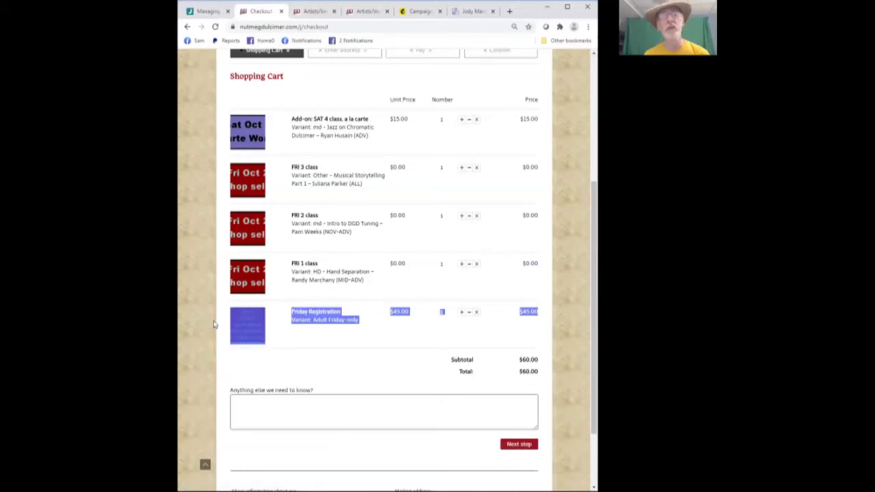
{"action": "left_click", "coordinate": [538, 324]}
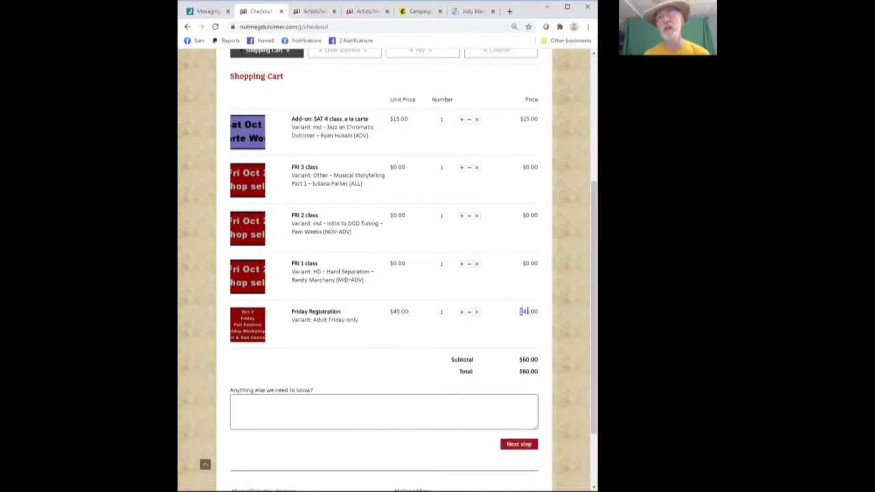
{"action": "left_click_drag", "start_coordinate": [527, 311], "coordinate": [538, 312]}
{"action": "left_click", "coordinate": [508, 316]}
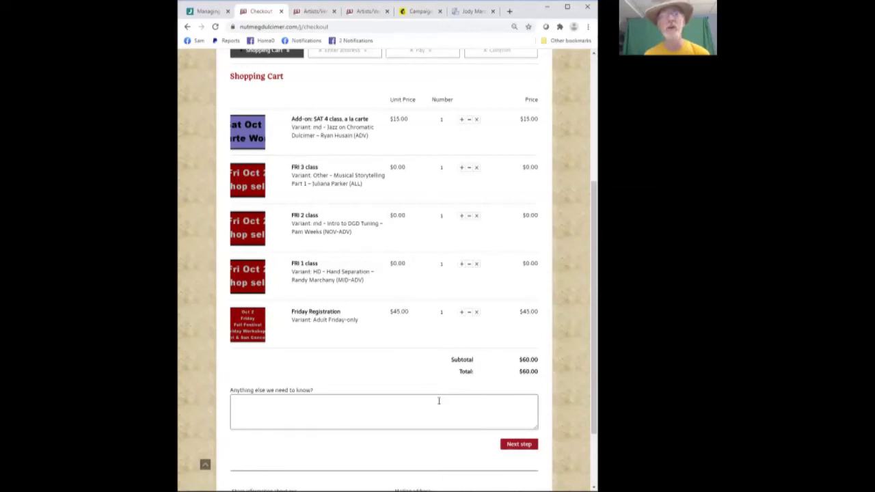
{"action": "left_click", "coordinate": [271, 417]}
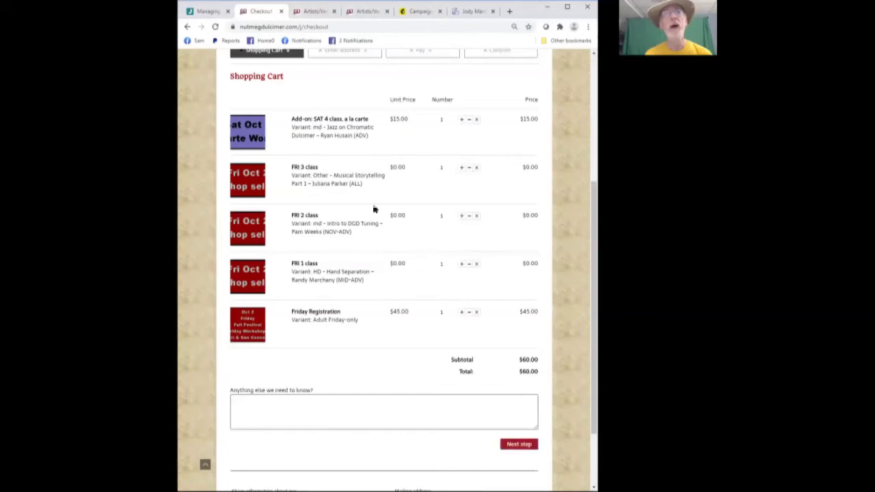
Look over the complete cart once more and proceed to the address entry stage of checkout.
{"action": "scroll", "coordinate": [322, 148], "scroll_direction": "up", "scroll_amount": 3}
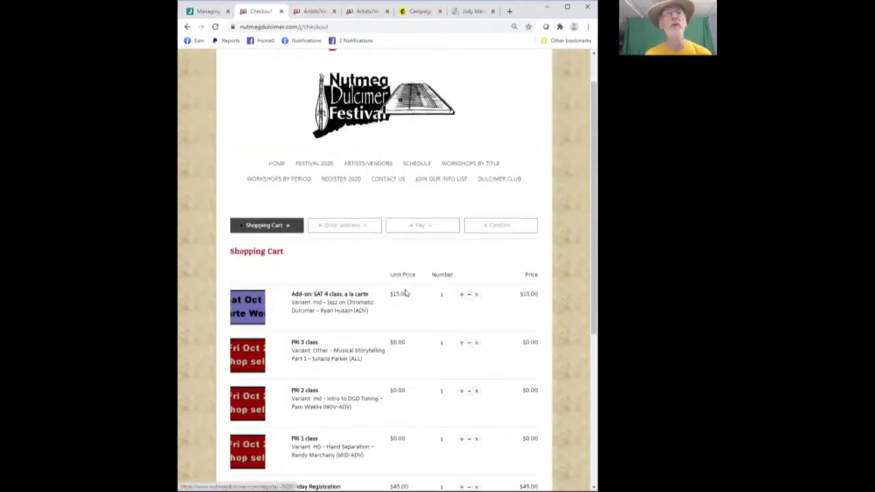
{"action": "scroll", "coordinate": [406, 281], "scroll_direction": "down", "scroll_amount": 3}
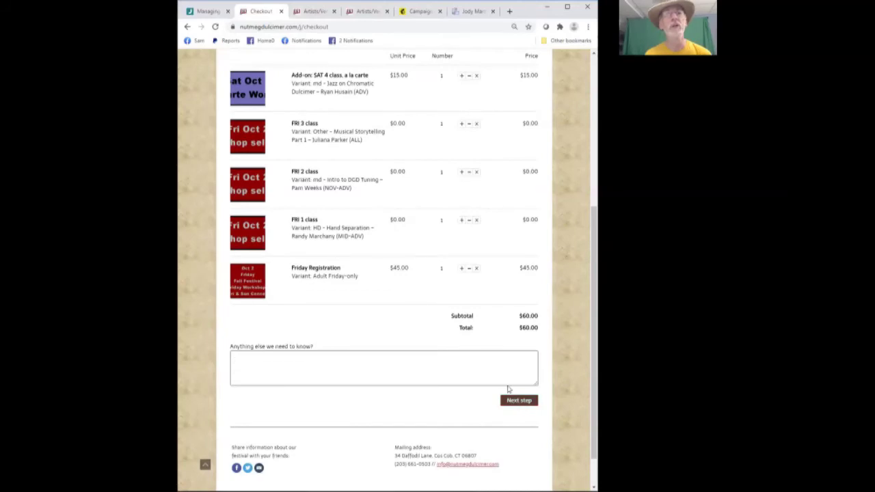
{"action": "left_click_drag", "start_coordinate": [441, 326], "coordinate": [452, 321]}
{"action": "left_click", "coordinate": [452, 321]}
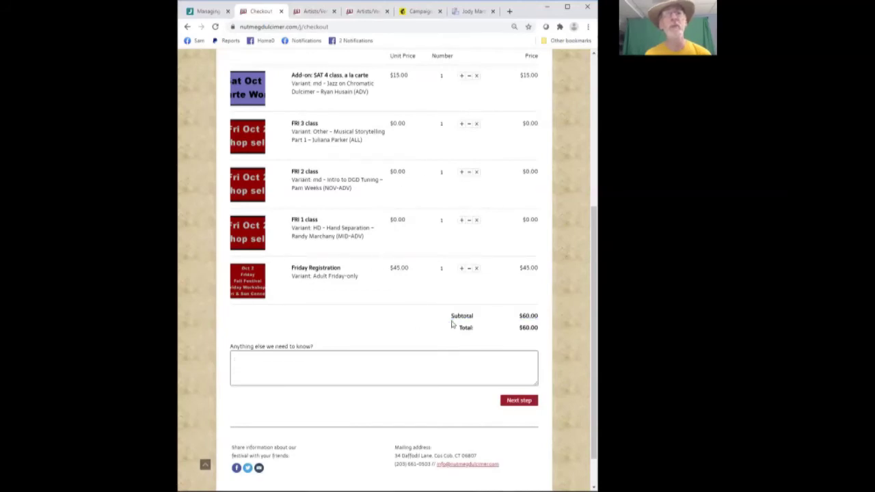
{"action": "left_click", "coordinate": [519, 401]}
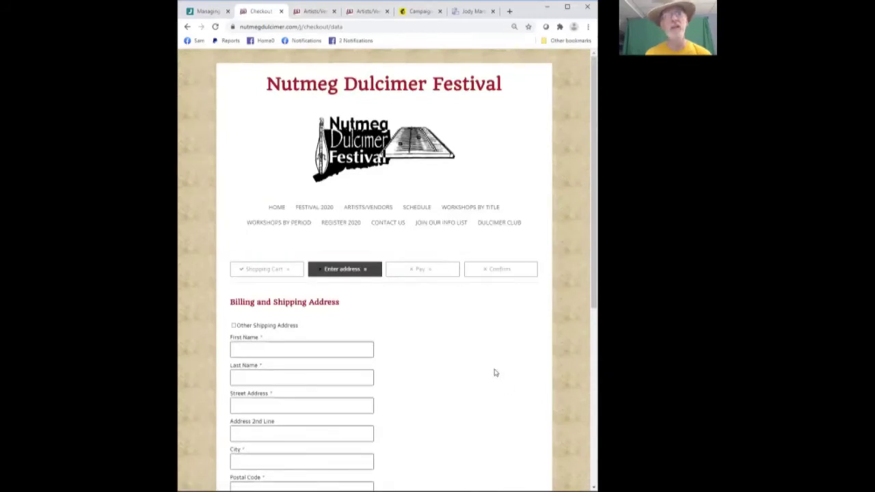
Fill in the billing and shipping address form with the attendee's name and contact details from a saved address, correcting the last name.
{"action": "scroll", "coordinate": [494, 371], "scroll_direction": "down", "scroll_amount": 2}
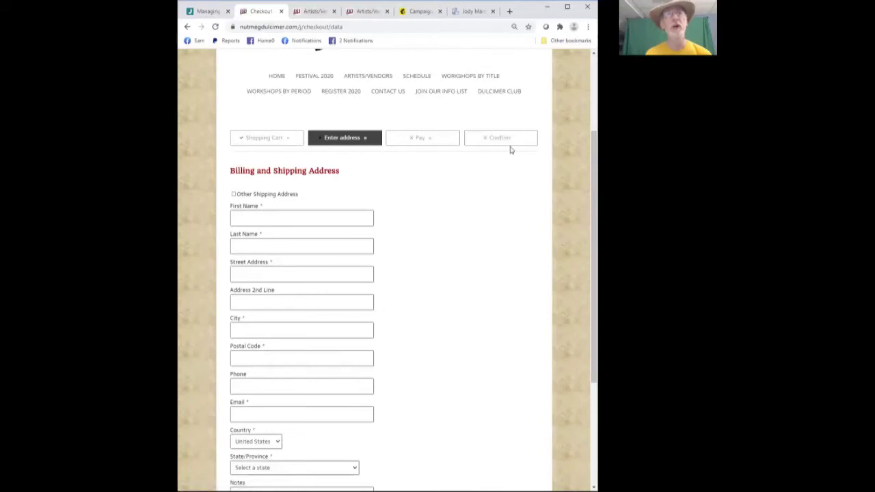
{"action": "left_click", "coordinate": [243, 221]}
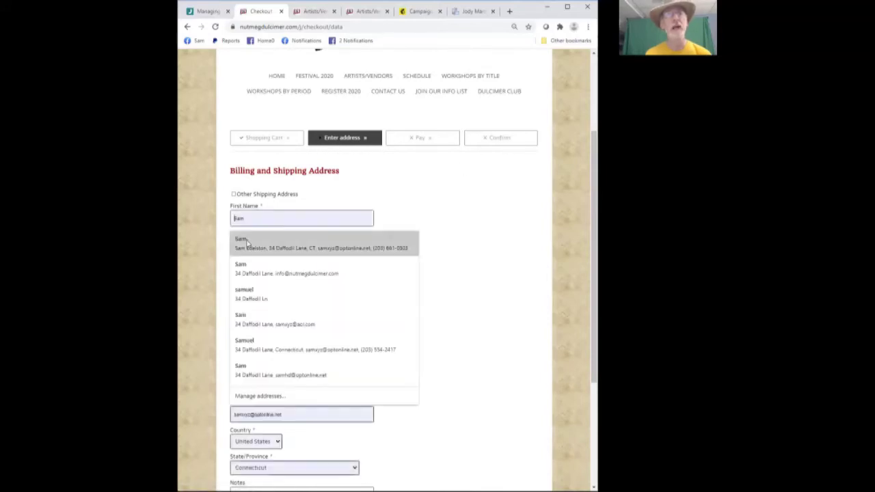
{"action": "left_click", "coordinate": [260, 275]}
{"action": "left_click", "coordinate": [279, 244]}
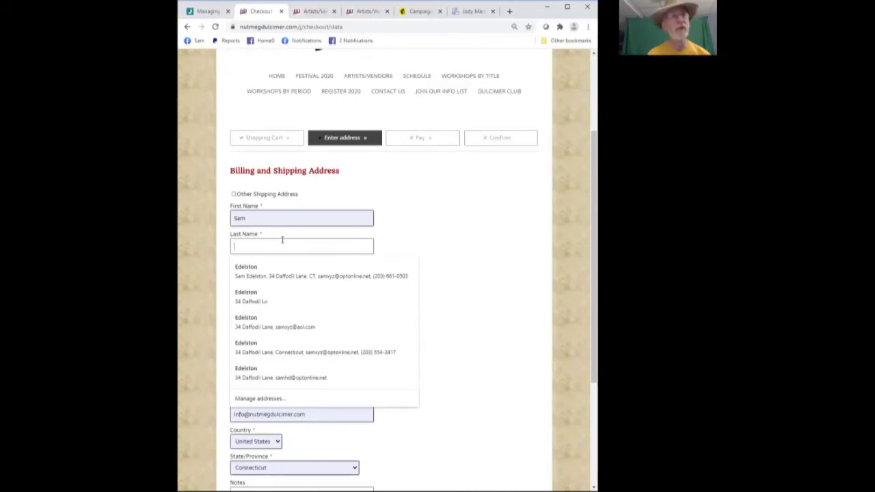
{"action": "type", "text": "Edelstong"}
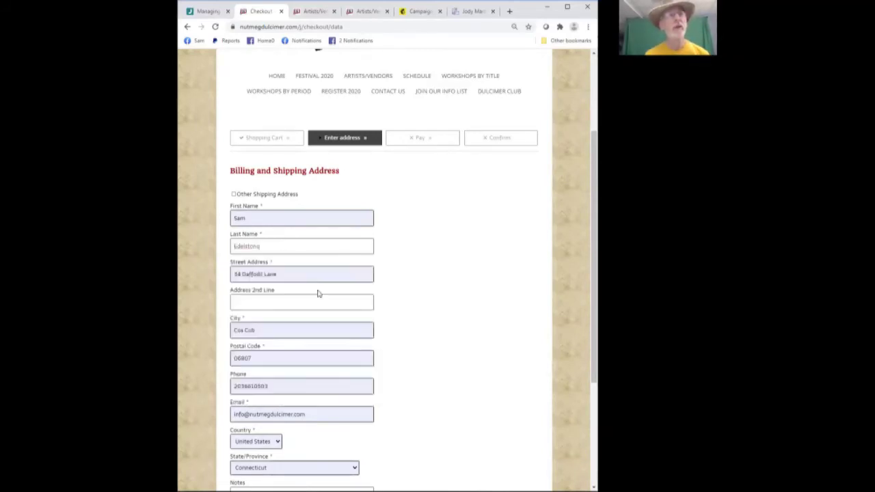
{"action": "left_click", "coordinate": [284, 270]}
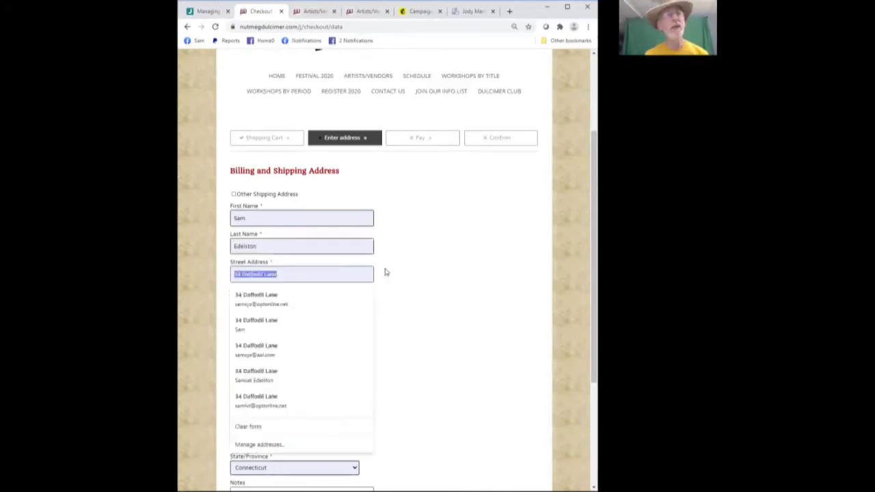
{"action": "left_click", "coordinate": [459, 332]}
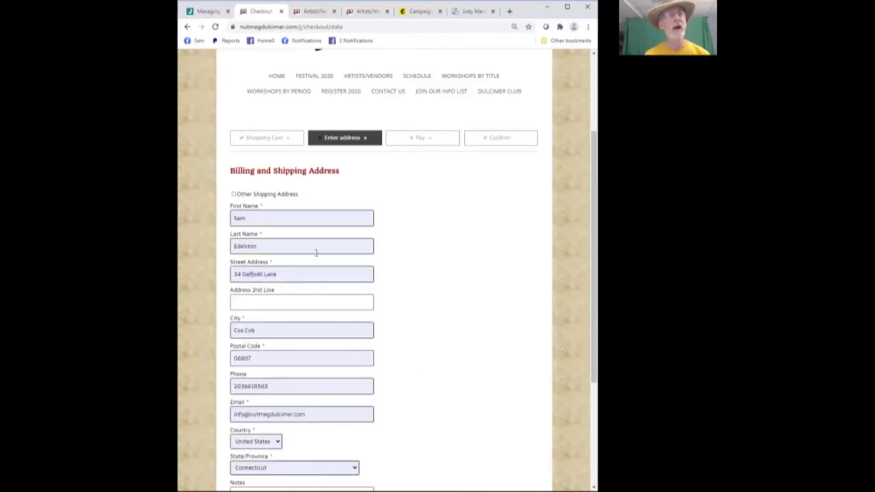
Submit the completed address form and review the PayPal payment option.
{"action": "scroll", "coordinate": [354, 420], "scroll_direction": "down", "scroll_amount": 3}
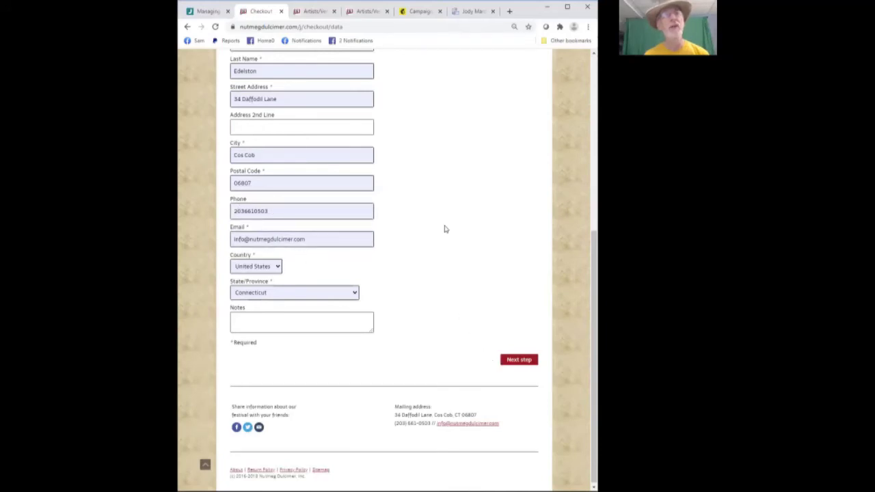
{"action": "left_click", "coordinate": [529, 365]}
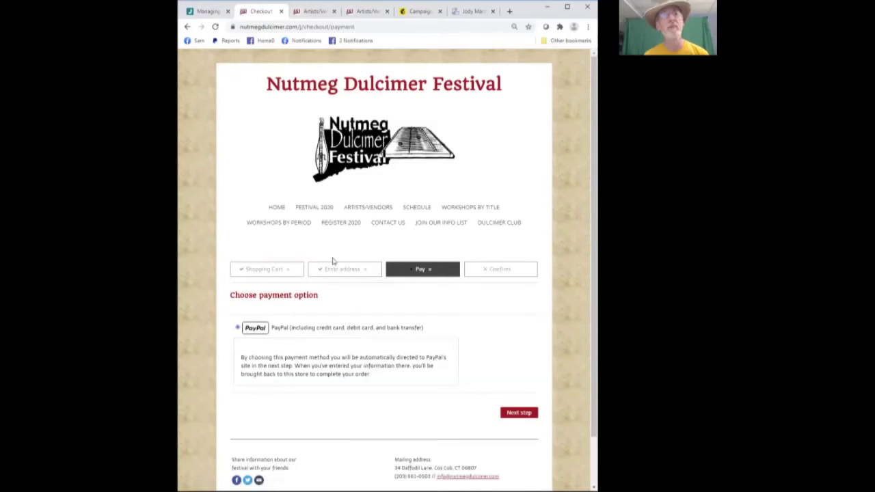
{"action": "scroll", "coordinate": [333, 257], "scroll_direction": "down", "scroll_amount": 1}
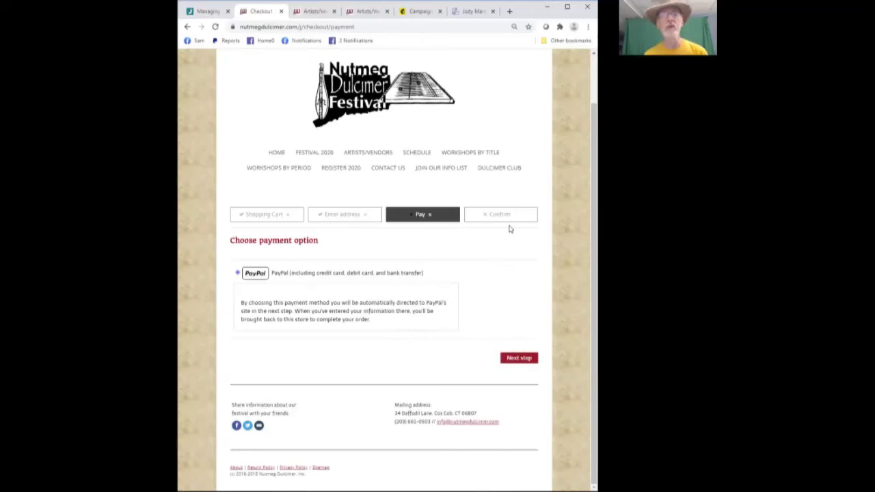
Leave the checkout, return to the Register 2020 page and open the full festival registration page.
{"action": "key", "text": "alt+Left"}
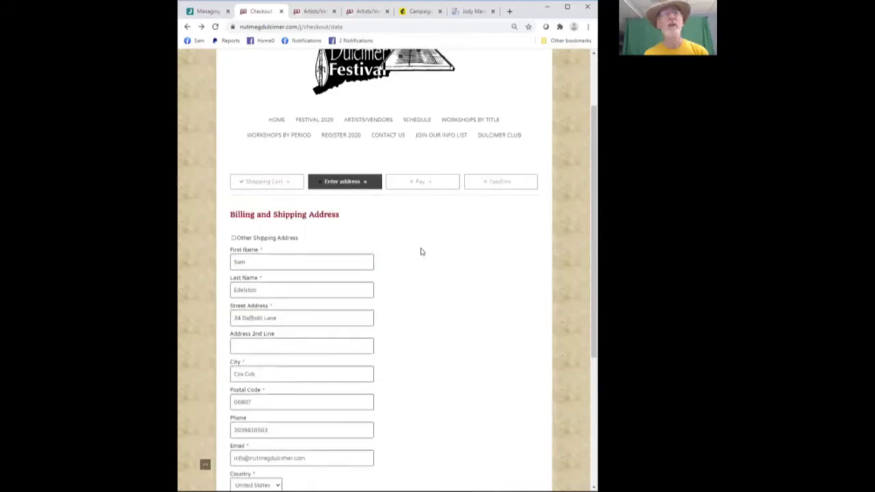
{"action": "left_click", "coordinate": [323, 119]}
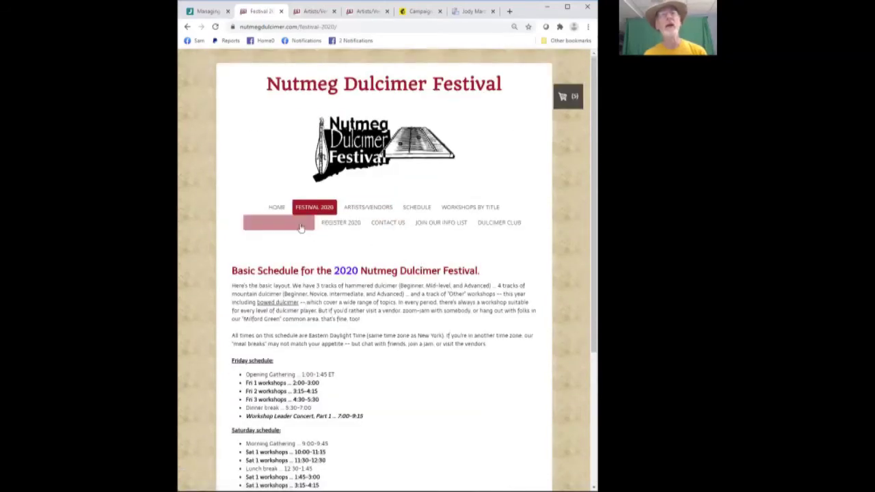
{"action": "left_click", "coordinate": [342, 225]}
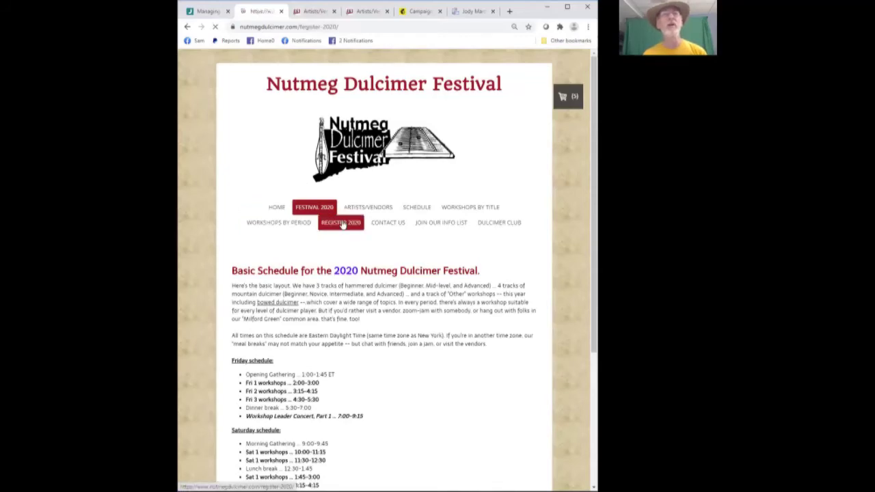
{"action": "scroll", "coordinate": [356, 294], "scroll_direction": "down", "scroll_amount": 2}
{"action": "scroll", "coordinate": [355, 294], "scroll_direction": "down", "scroll_amount": 5}
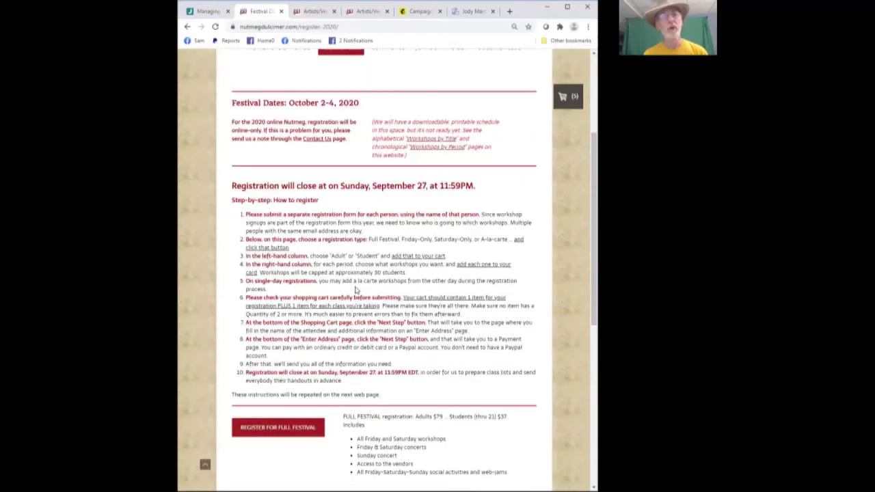
{"action": "left_click", "coordinate": [270, 172]}
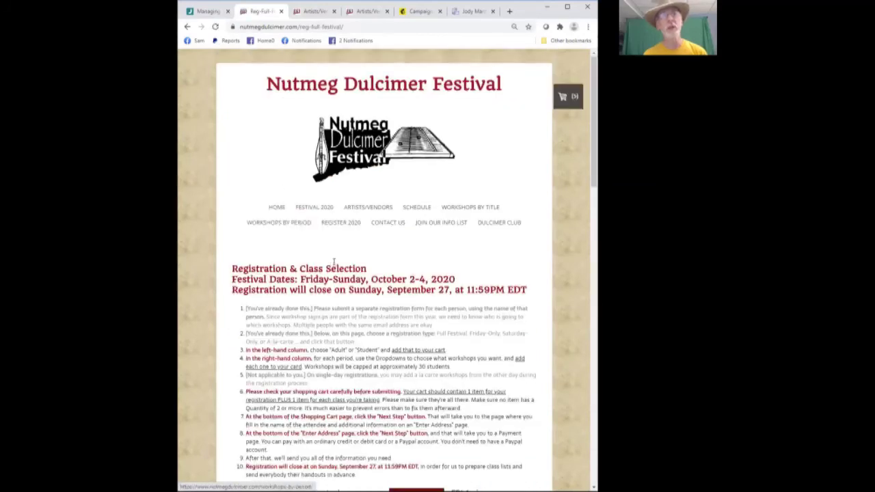
Look over the full festival registration page, including its adult and student options and the Friday class selections.
{"action": "scroll", "coordinate": [272, 168], "scroll_direction": "down", "scroll_amount": 5}
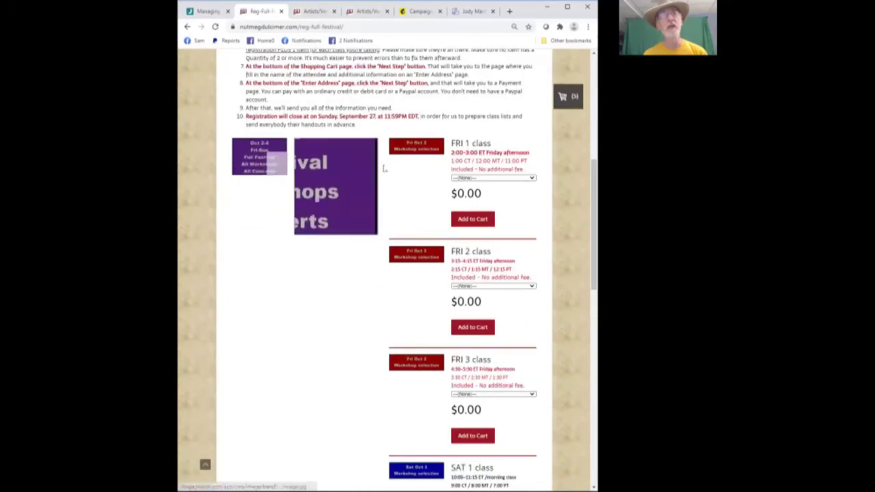
{"action": "left_click_drag", "start_coordinate": [593, 195], "coordinate": [520, 166]}
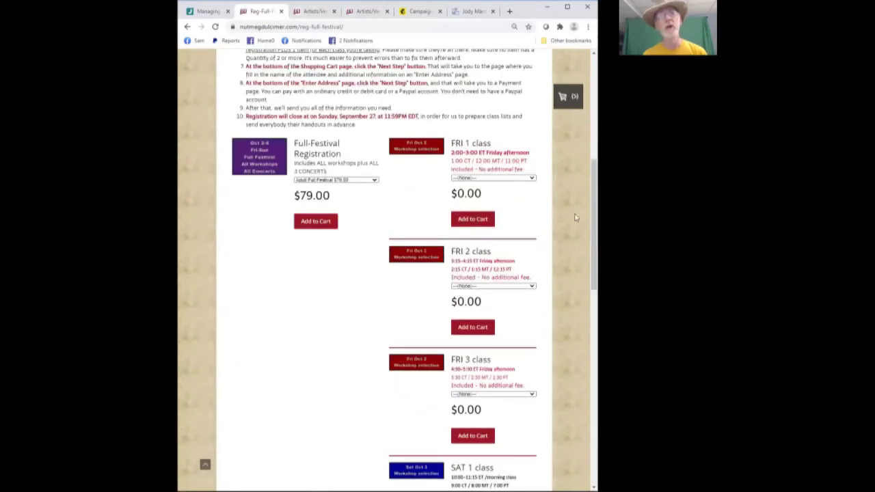
{"action": "left_click_drag", "start_coordinate": [594, 211], "coordinate": [587, 85]}
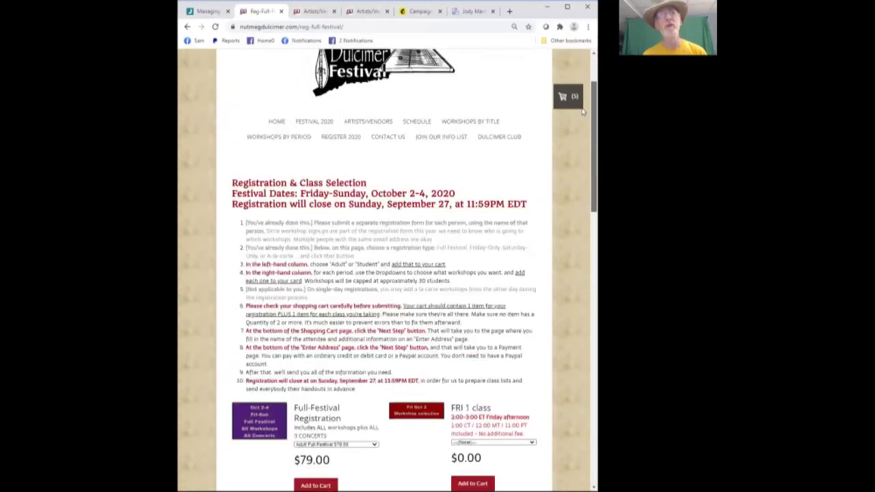
{"action": "left_click", "coordinate": [373, 444]}
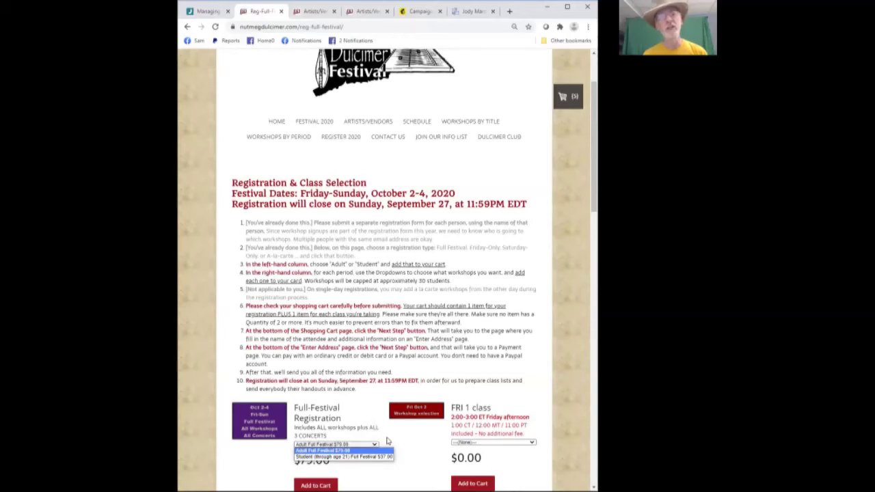
{"action": "left_click", "coordinate": [391, 442]}
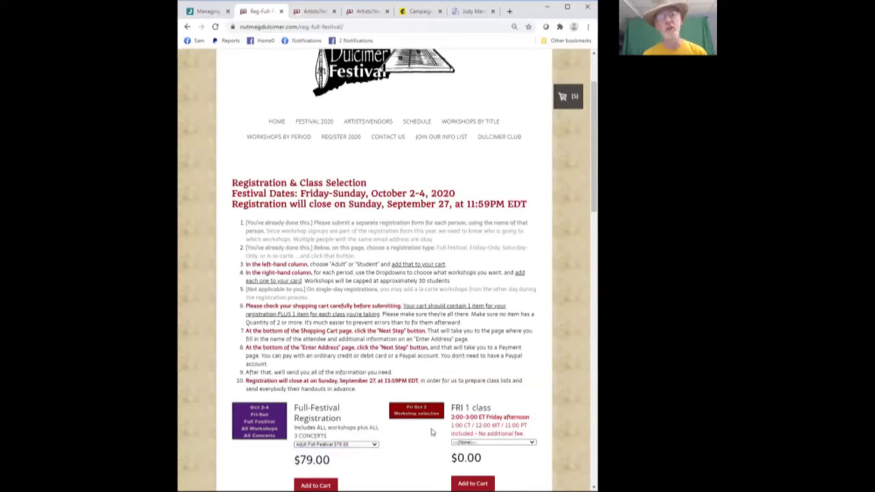
{"action": "scroll", "coordinate": [444, 429], "scroll_direction": "down", "scroll_amount": 3}
{"action": "scroll", "coordinate": [394, 228], "scroll_direction": "up", "scroll_amount": 3}
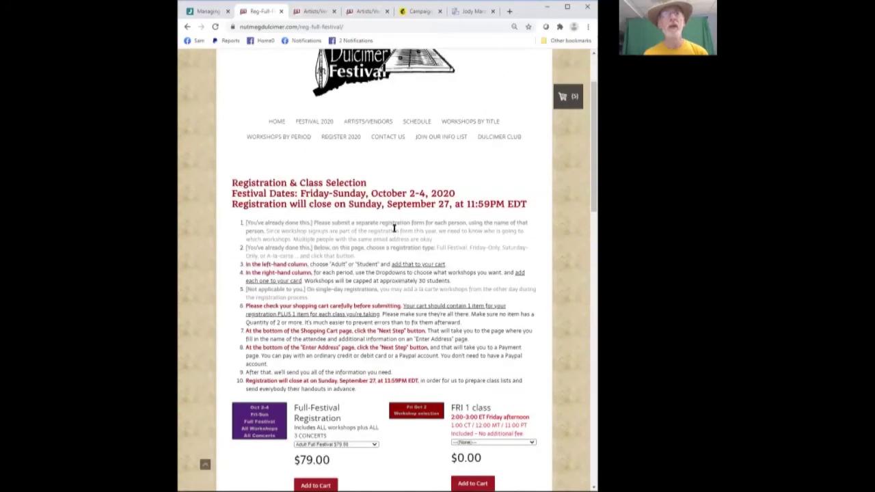
Return to the Register 2020 page and open the a la carte workshops registration.
{"action": "left_click", "coordinate": [334, 143]}
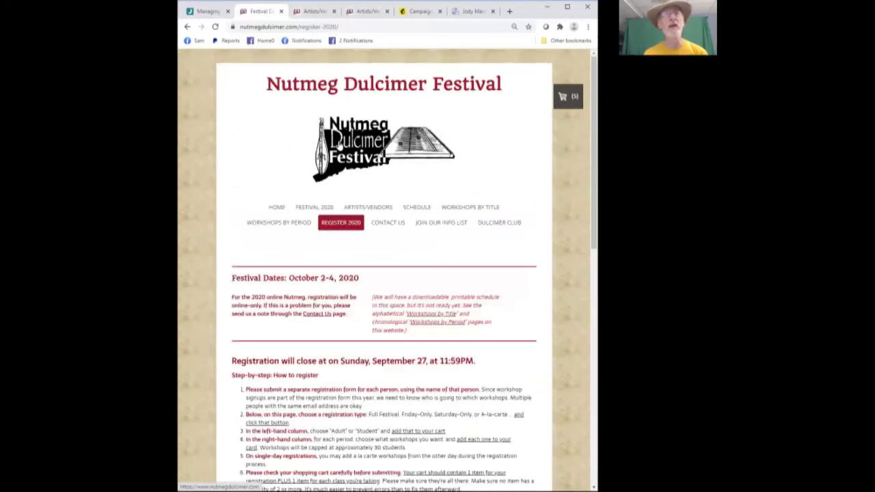
{"action": "scroll", "coordinate": [342, 229], "scroll_direction": "down", "scroll_amount": 9}
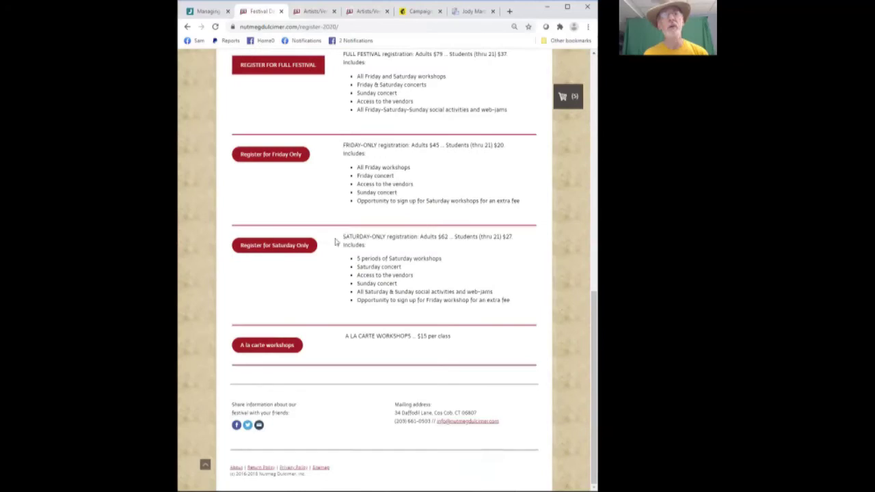
{"action": "left_click", "coordinate": [280, 349]}
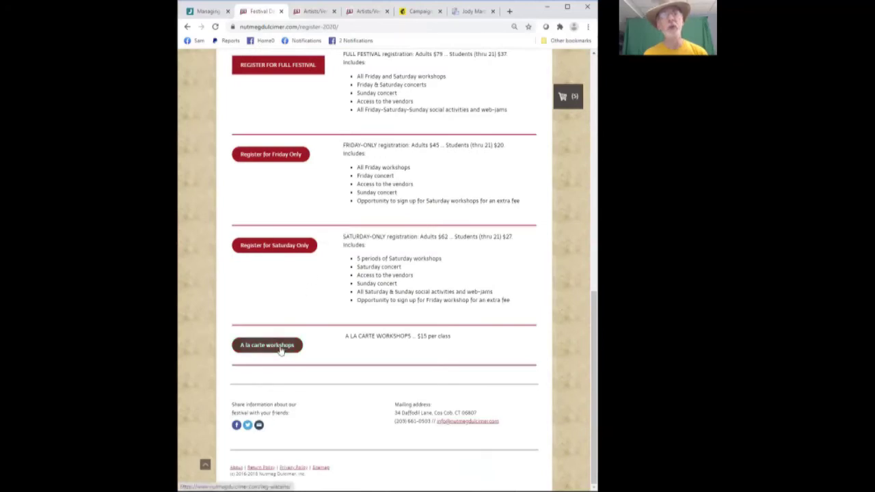
Choose "HD - Hammered Dulcimer 101" for the a la carte FRI 1 class and add it to the cart.
{"action": "scroll", "coordinate": [308, 328], "scroll_direction": "down", "scroll_amount": 4}
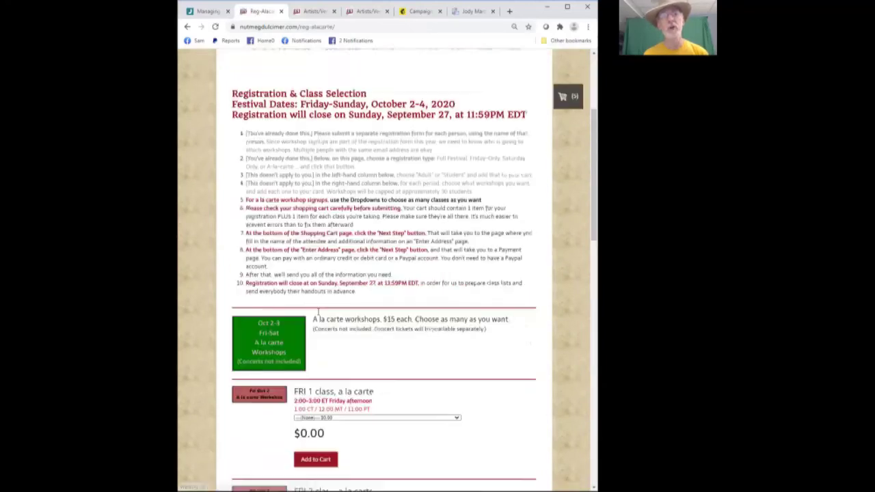
{"action": "scroll", "coordinate": [418, 309], "scroll_direction": "down", "scroll_amount": 1}
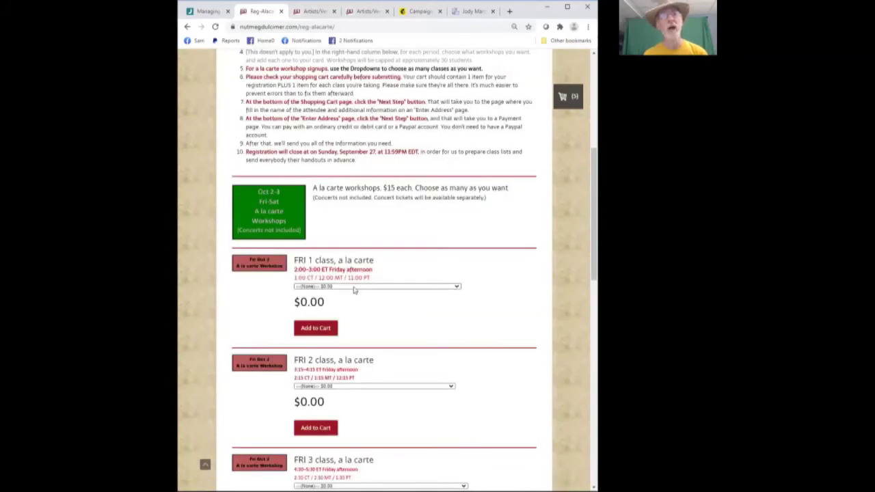
{"action": "left_click", "coordinate": [355, 286]}
{"action": "left_click", "coordinate": [358, 300]}
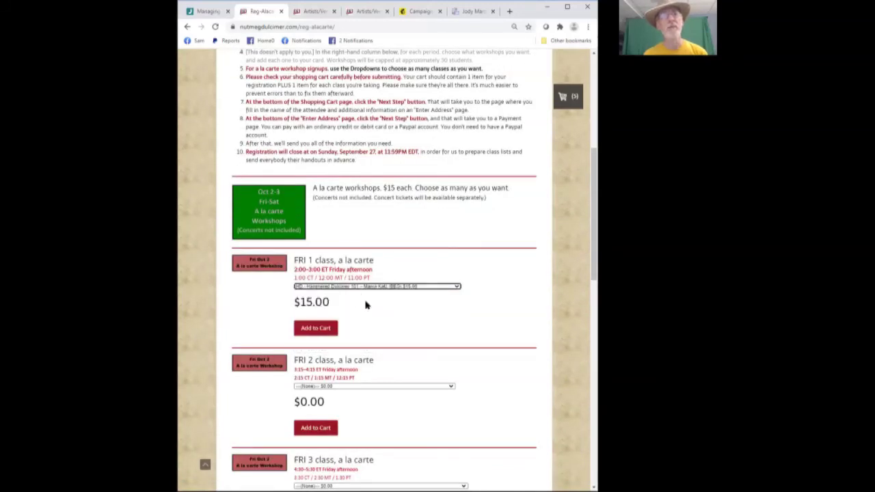
{"action": "left_click", "coordinate": [324, 329]}
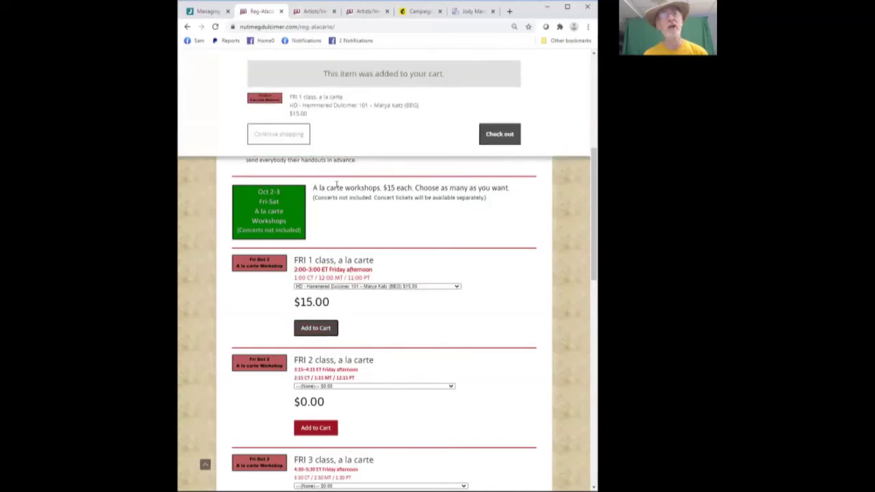
Add "HD - Taking Care of Your Hammered Dulcimer" as the a la carte SAT 2 class to the cart and continue shopping.
{"action": "scroll", "coordinate": [423, 301], "scroll_direction": "down", "scroll_amount": 5}
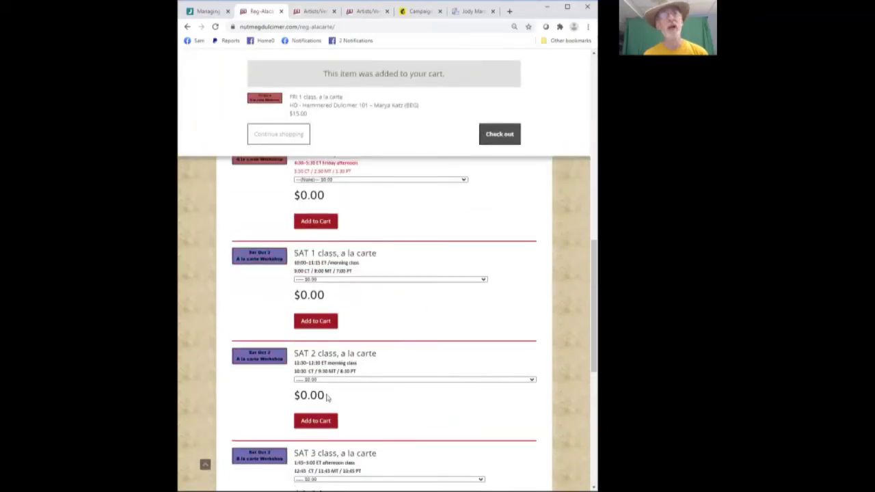
{"action": "left_click", "coordinate": [318, 423]}
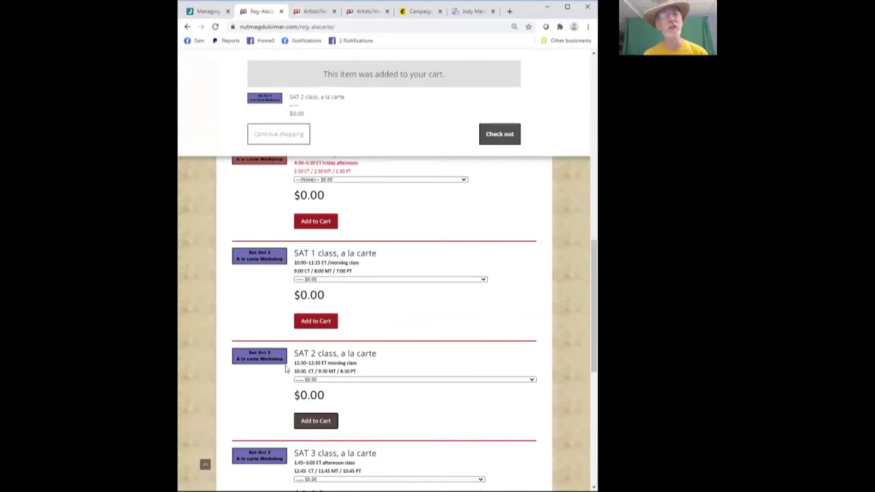
{"action": "left_click", "coordinate": [324, 380]}
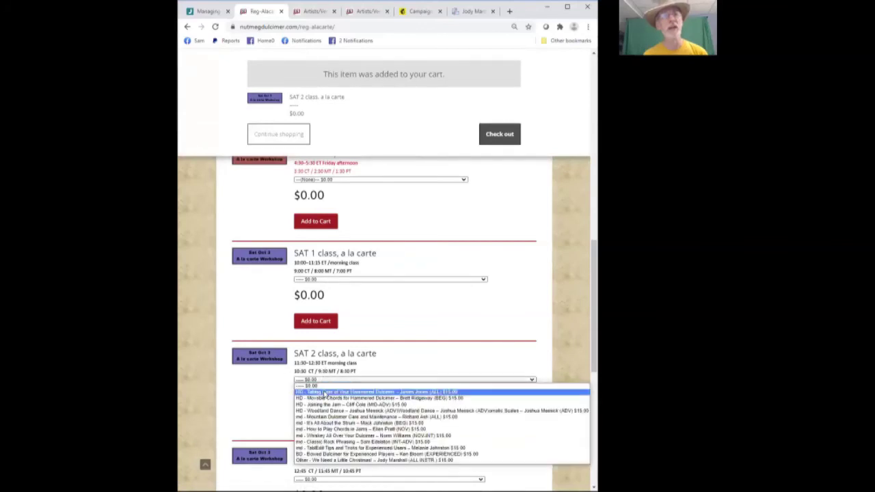
{"action": "left_click", "coordinate": [326, 392]}
{"action": "left_click", "coordinate": [324, 422]}
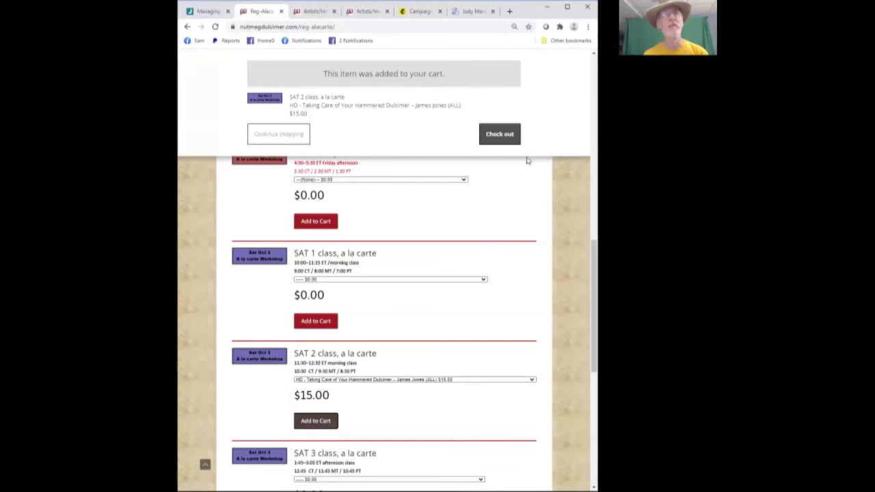
{"action": "left_click", "coordinate": [268, 142]}
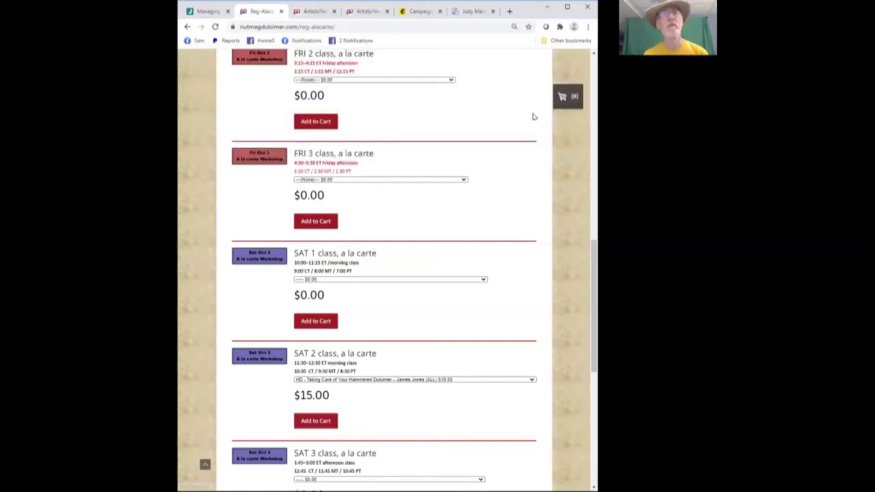
Look through the remaining a la carte Friday and Saturday class periods, down to the SAT 5 class.
{"action": "mouse_move", "coordinate": [572, 99]}
{"action": "scroll", "coordinate": [410, 417], "scroll_direction": "down", "scroll_amount": 2}
{"action": "scroll", "coordinate": [403, 415], "scroll_direction": "down", "scroll_amount": 4}
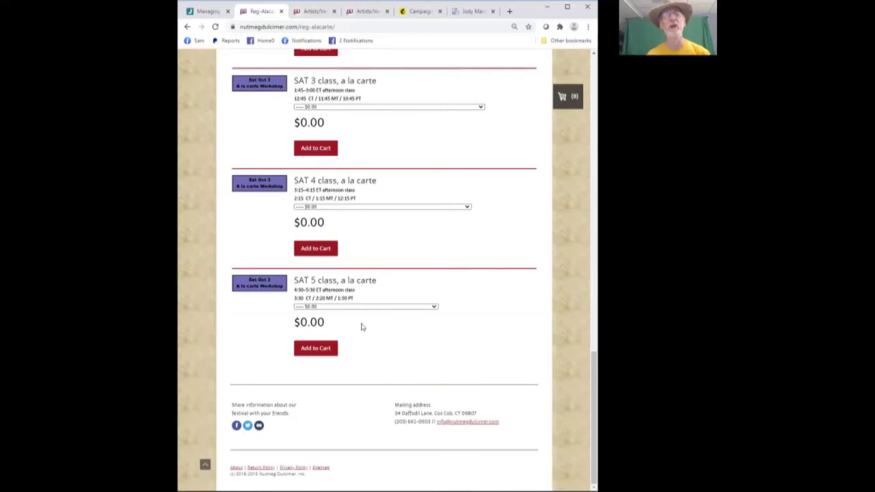
{"action": "scroll", "coordinate": [354, 328], "scroll_direction": "up", "scroll_amount": 4}
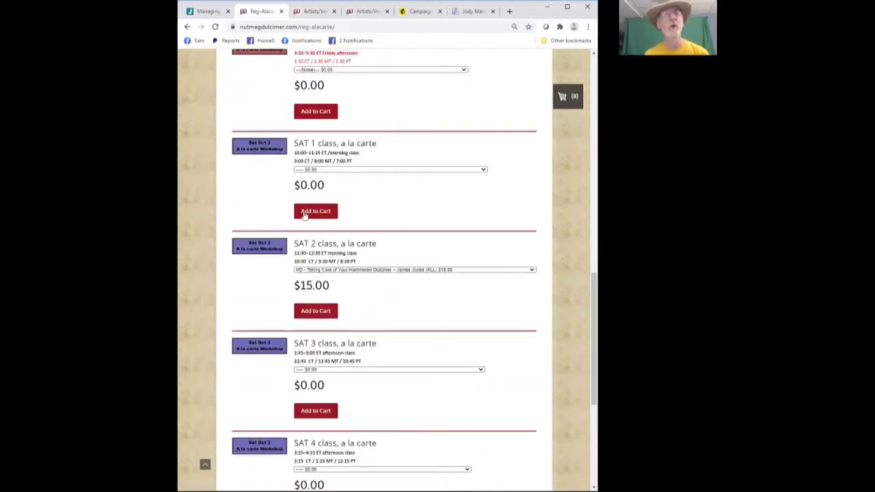
{"action": "scroll", "coordinate": [472, 284], "scroll_direction": "up", "scroll_amount": 1}
{"action": "scroll", "coordinate": [475, 274], "scroll_direction": "down", "scroll_amount": 4}
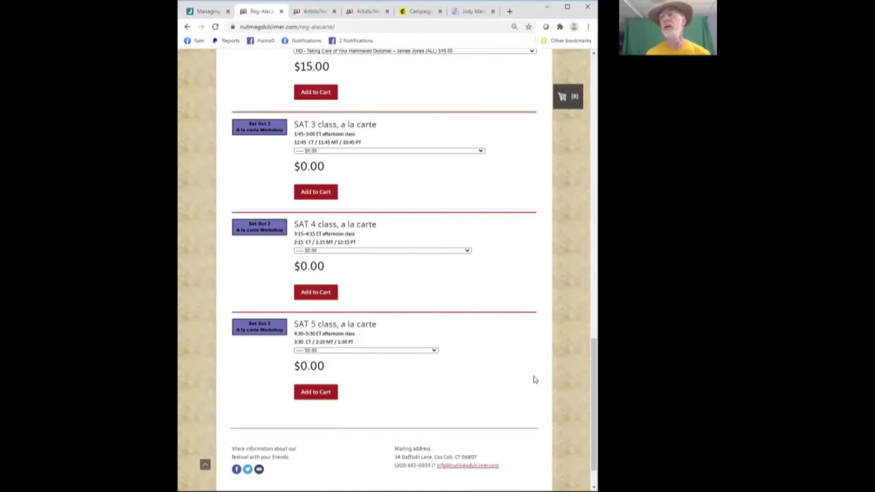
Leave the a la carte workshop list and open the festival's Contact Us page.
{"action": "scroll", "coordinate": [534, 376], "scroll_direction": "up", "scroll_amount": 8}
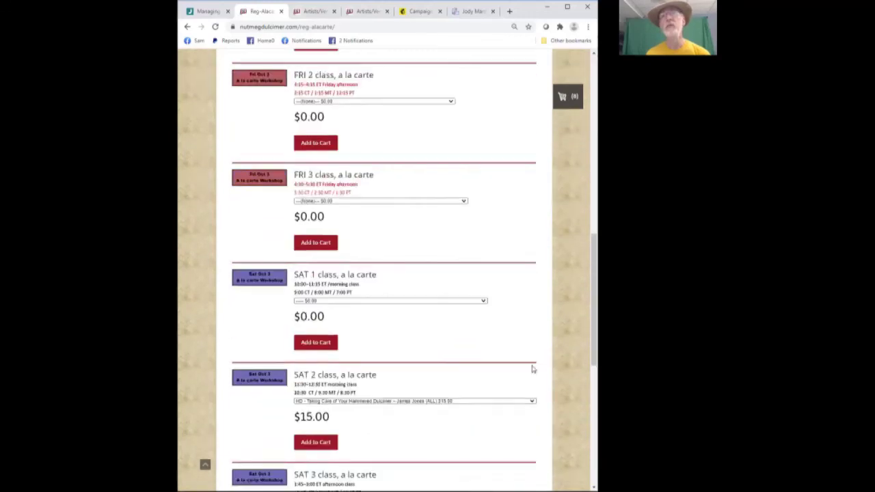
{"action": "scroll", "coordinate": [532, 342], "scroll_direction": "up", "scroll_amount": 8}
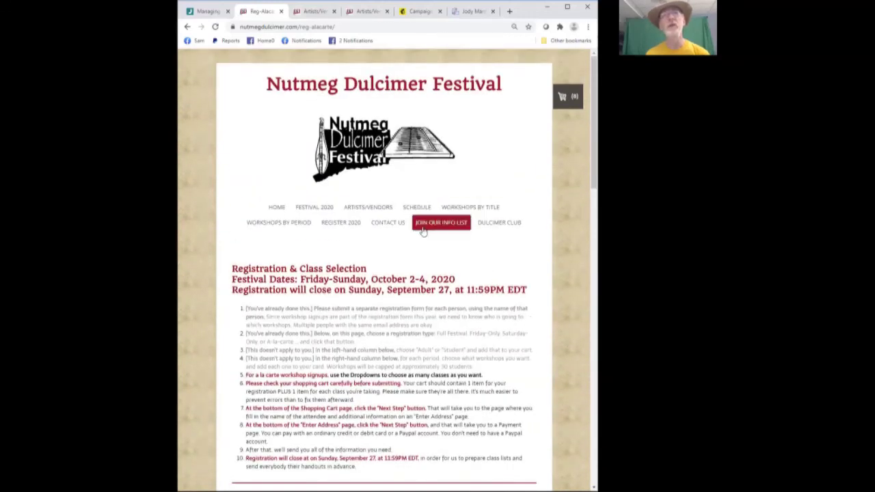
{"action": "left_click", "coordinate": [396, 225]}
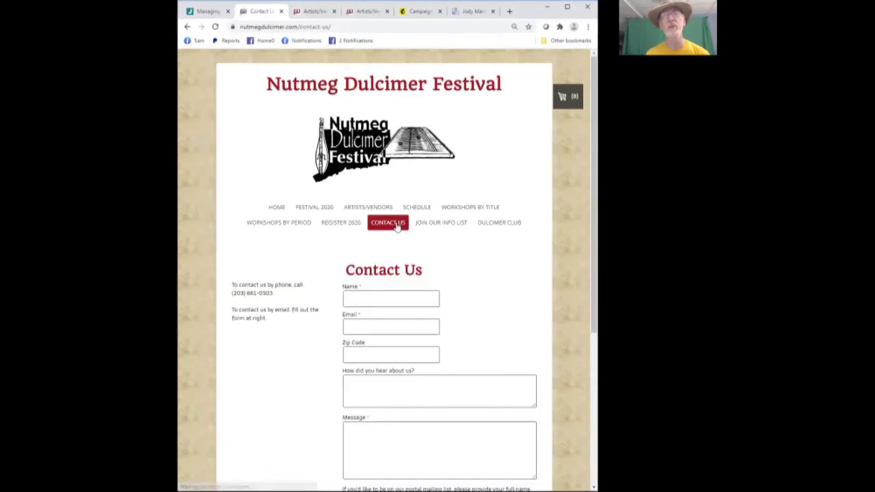